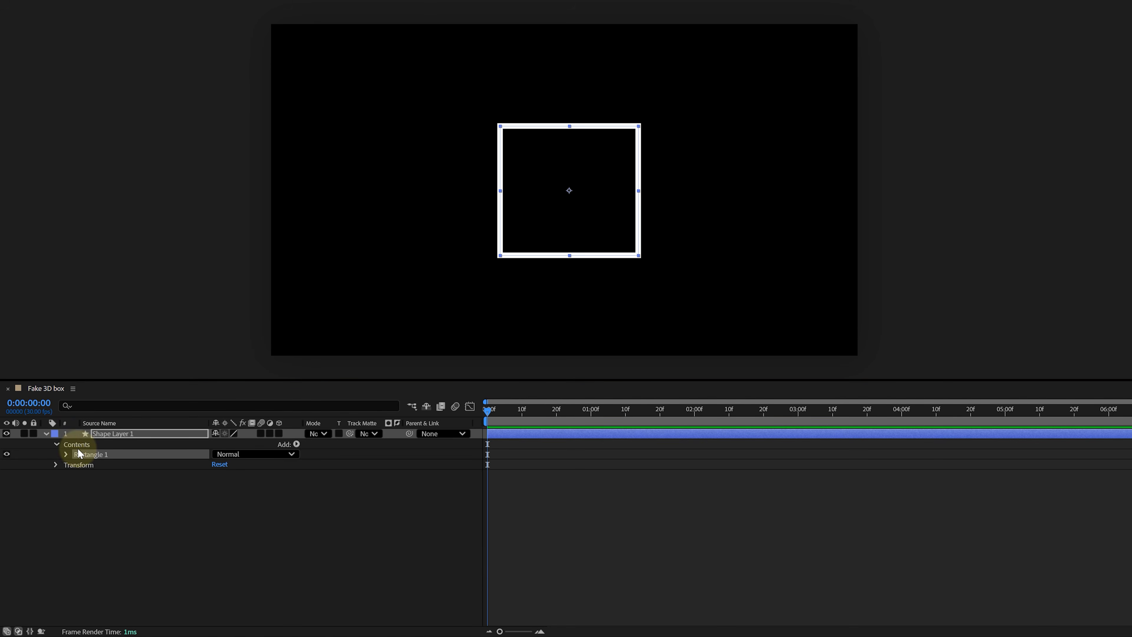
- Set the rectangle path's size to 400 by 400
left_click(66, 454)
left_click(77, 463)
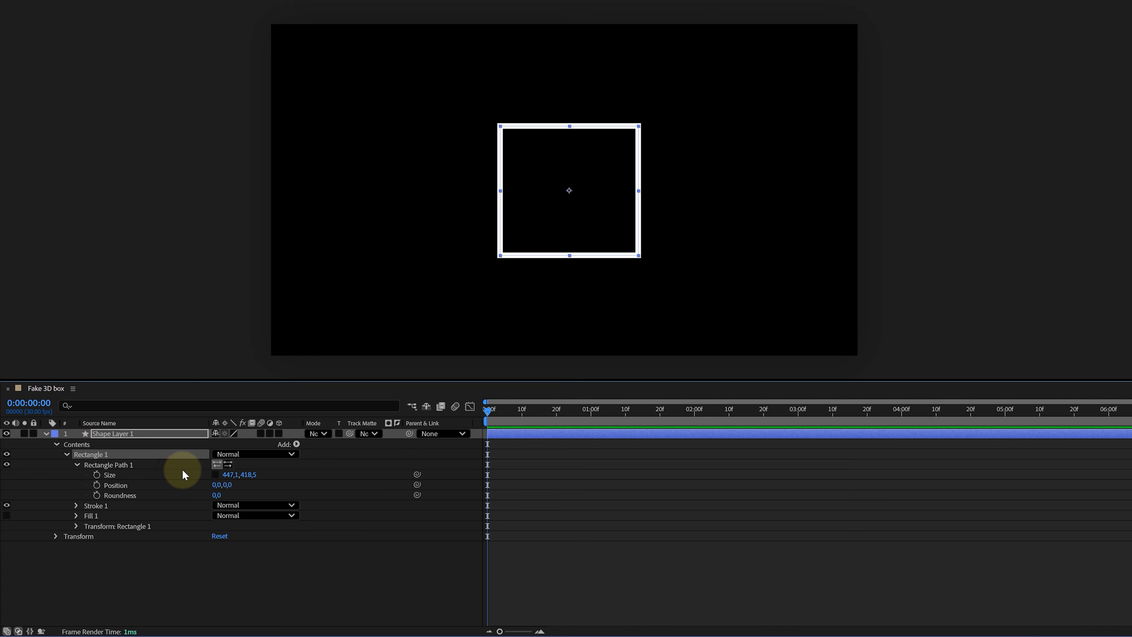
left_click(235, 477)
type("400")
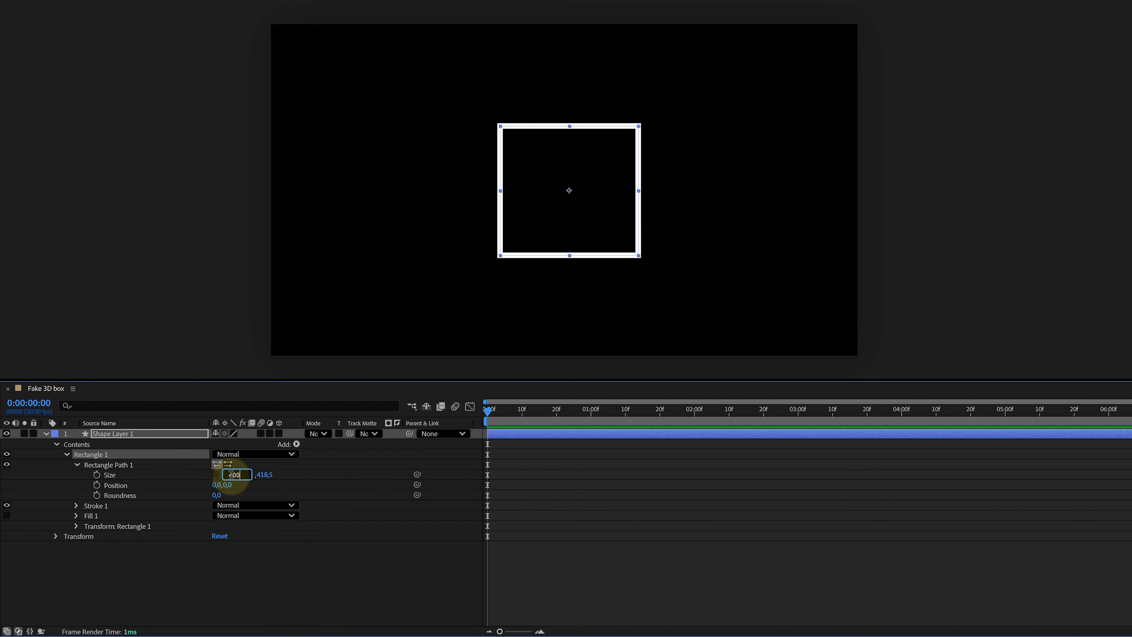
key("Tab")
type("400")
key("Return")
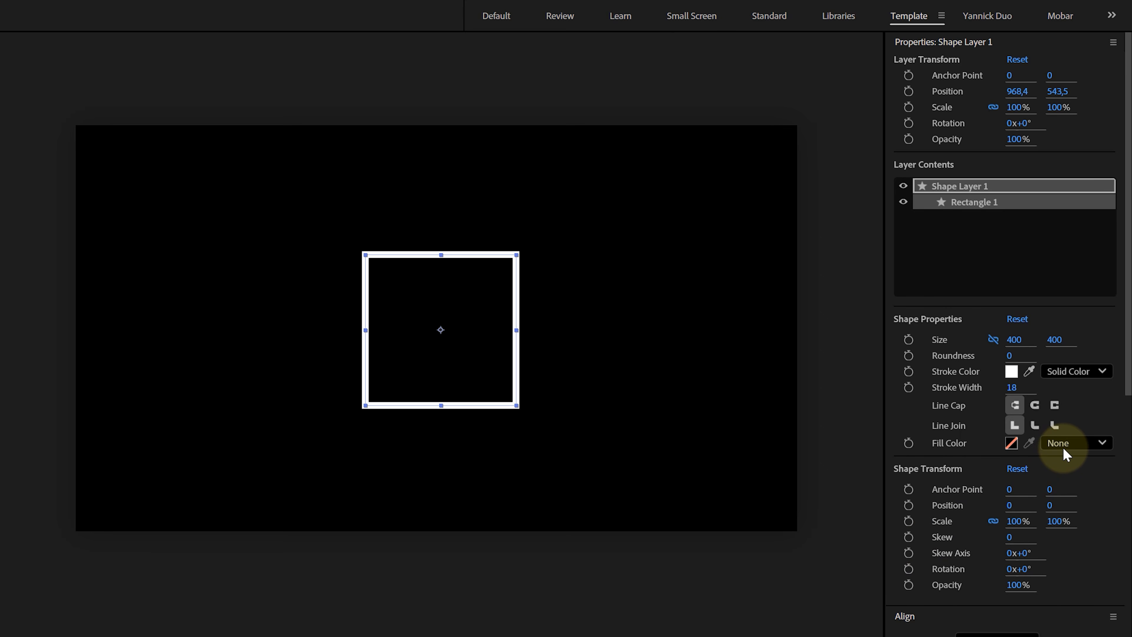
- Switch the rectangle's fill to Solid Color and back to None
left_click(1062, 447)
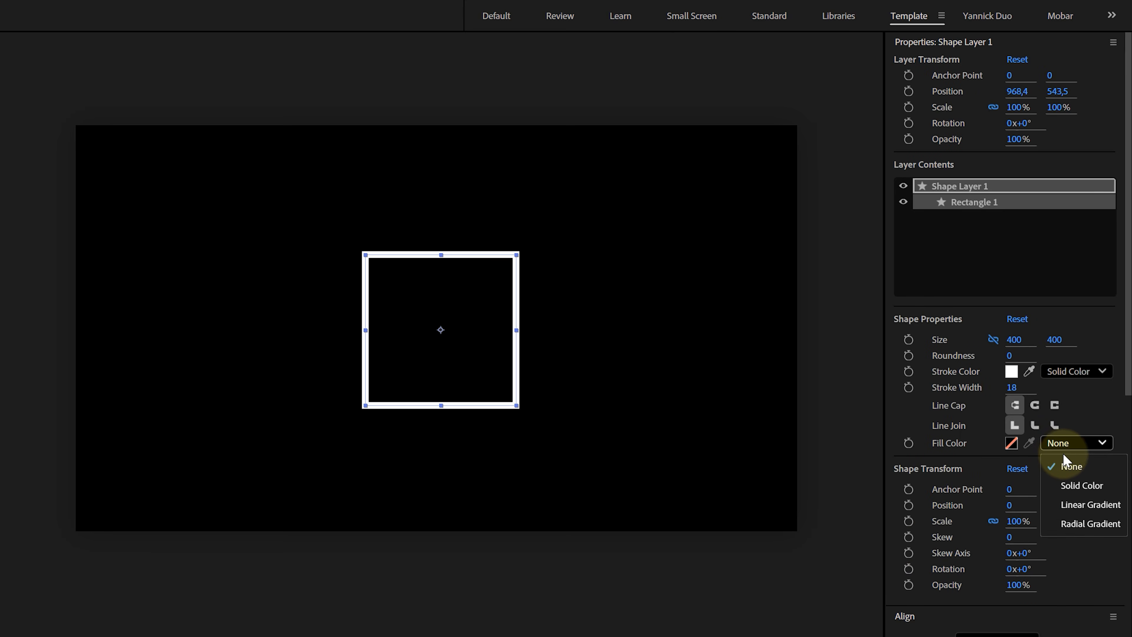
left_click(1070, 485)
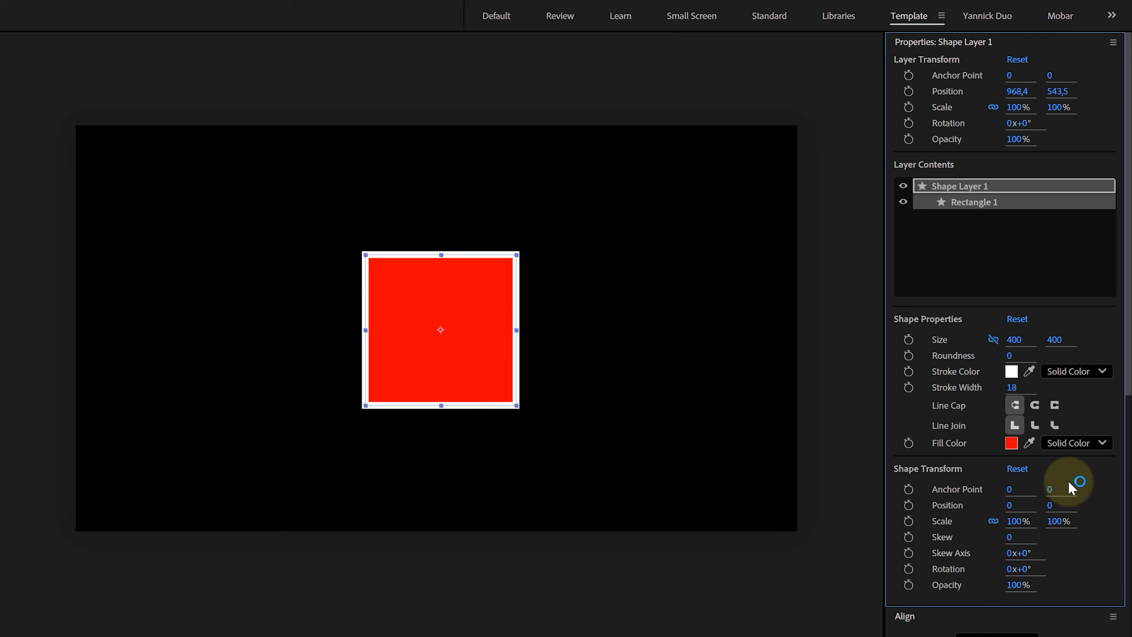
left_click(1082, 444)
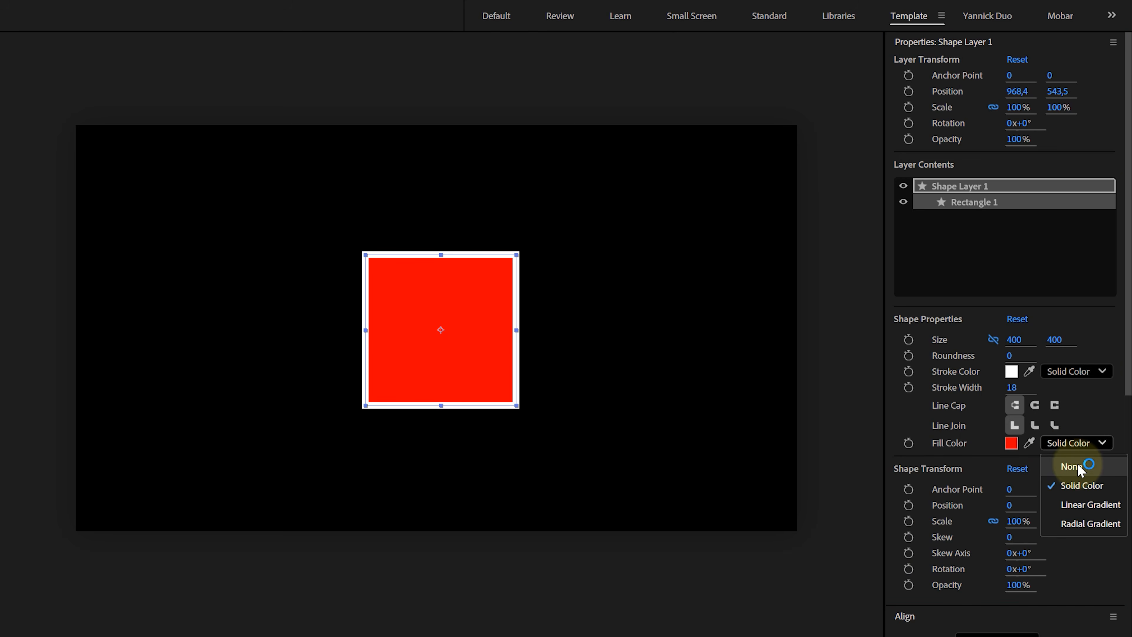
left_click(1082, 466)
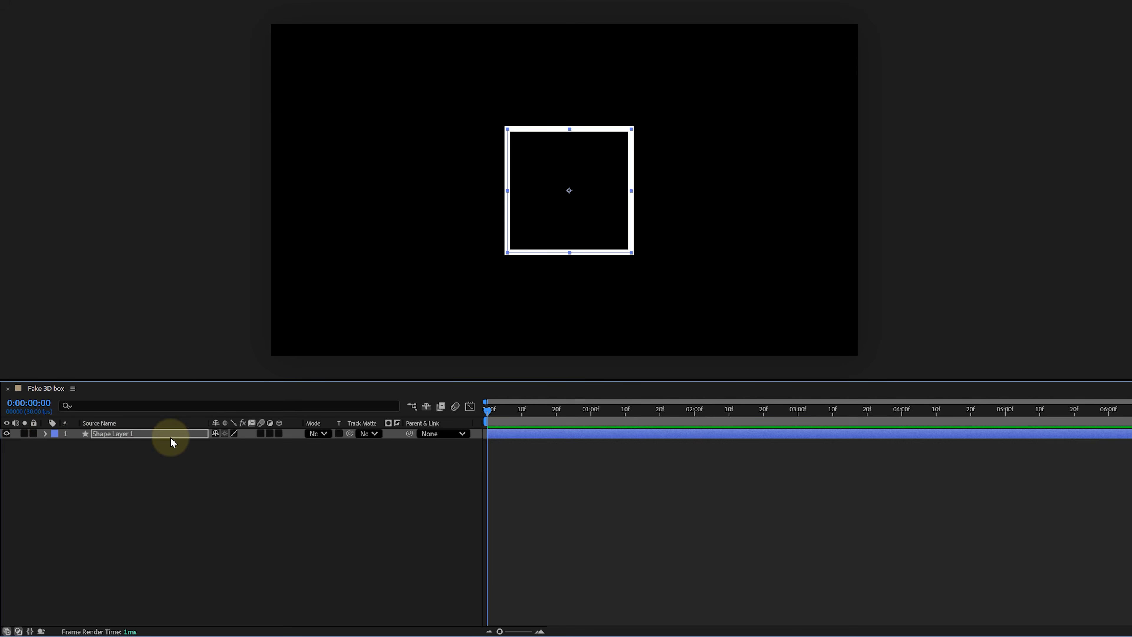
- Turn the shape layer into a 3D layer
left_click(279, 433)
right_click(280, 423)
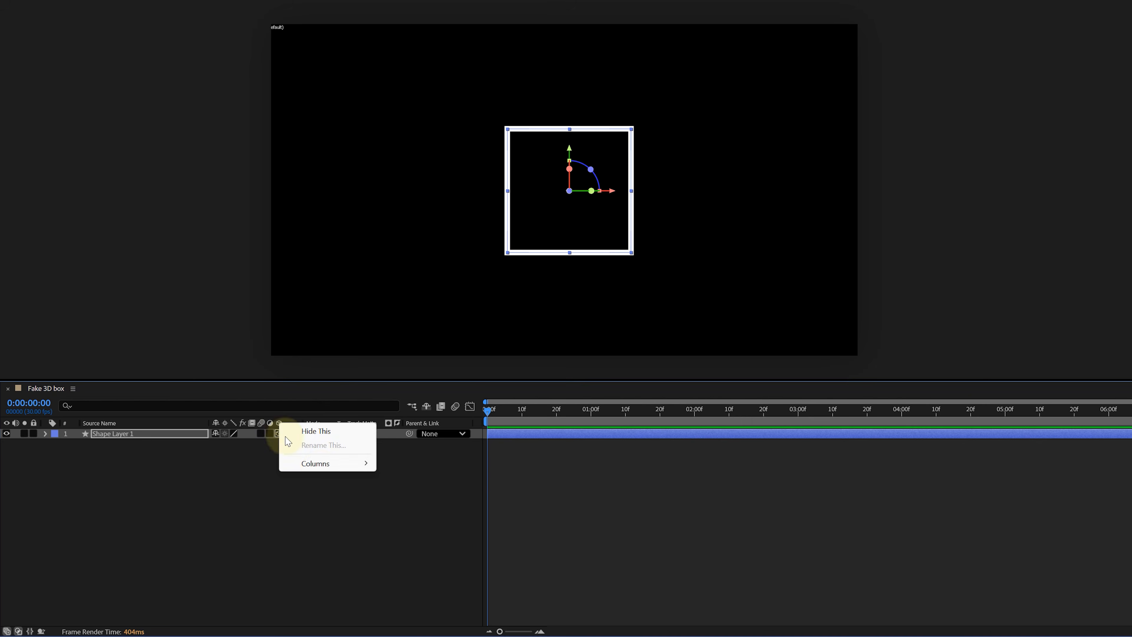
mouse_move(316, 465)
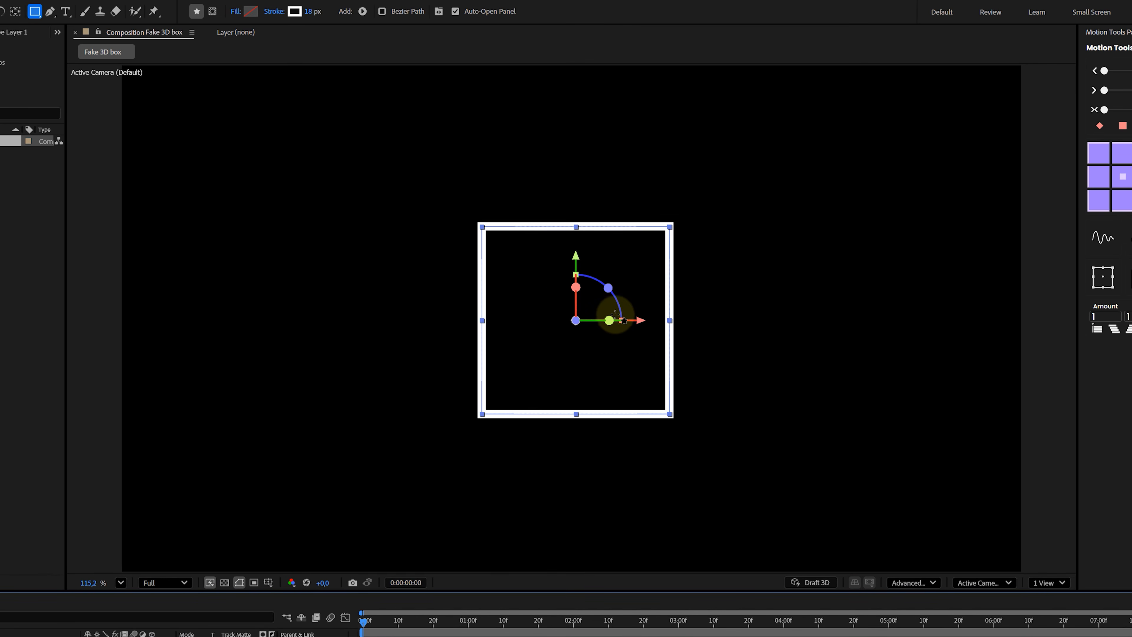
- Move the layer's anchor point to the square's top-left corner
key("v")
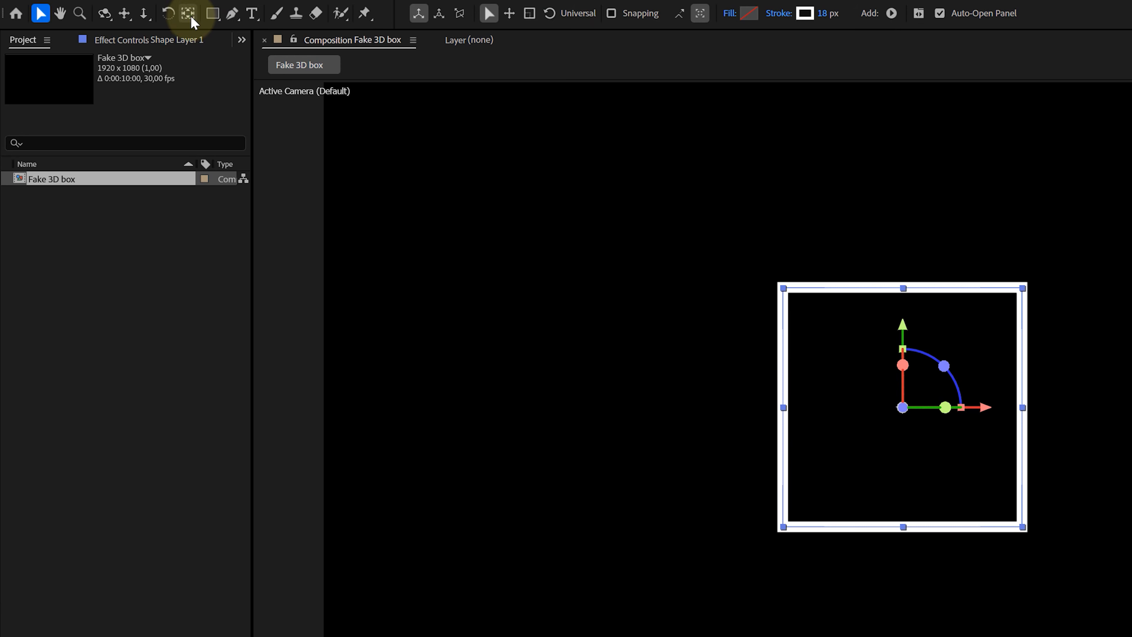
left_click(15, 12)
left_click_drag(894, 389, 776, 387)
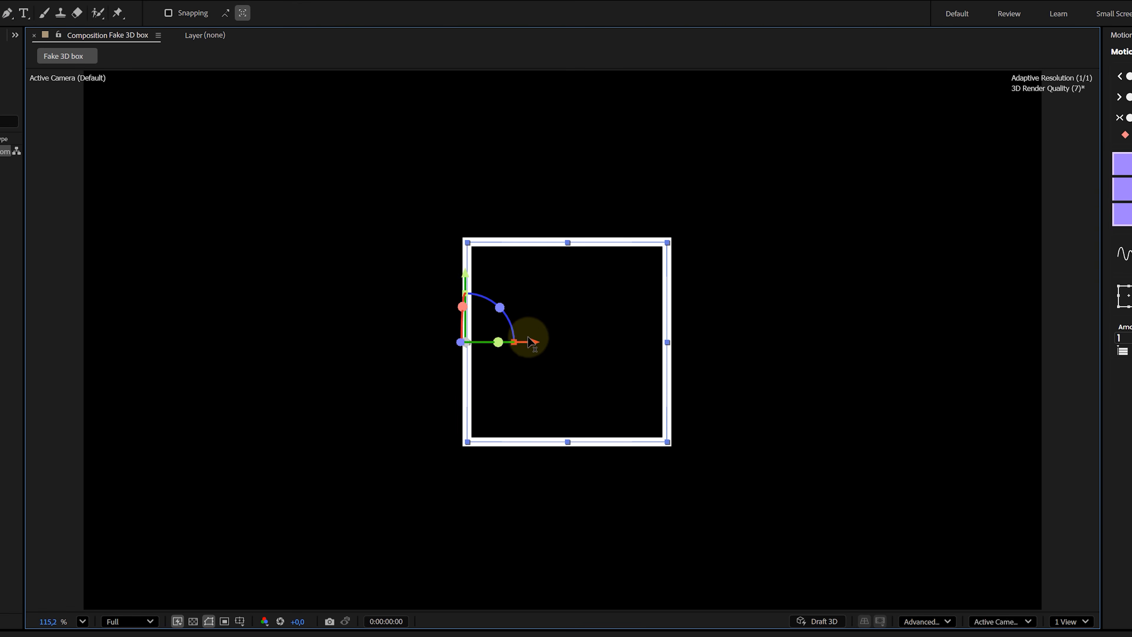
left_click_drag(700, 311, 709, 237)
left_click_drag(474, 209, 480, 157)
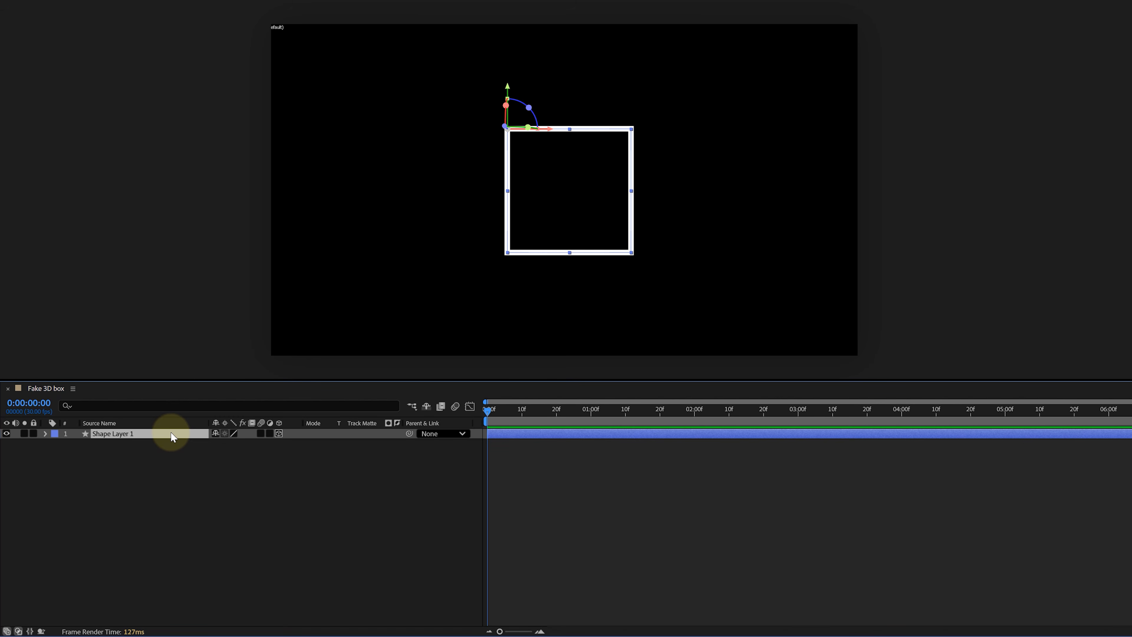
- Duplicate the square and set the copy's Y Rotation to -90°
key("ctrl+d")
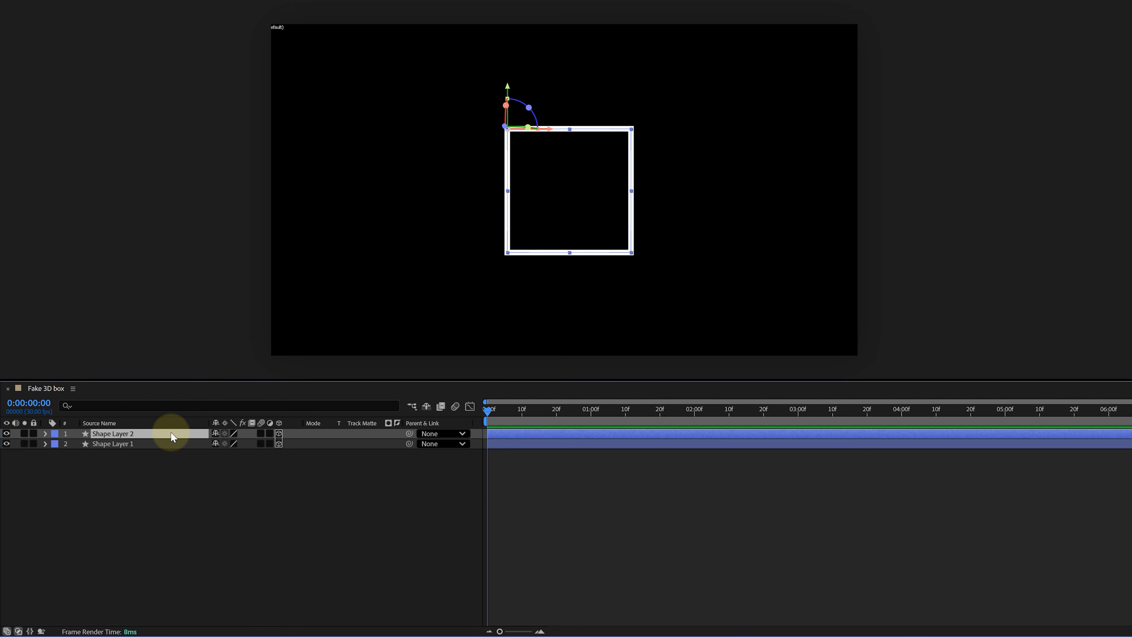
key("r")
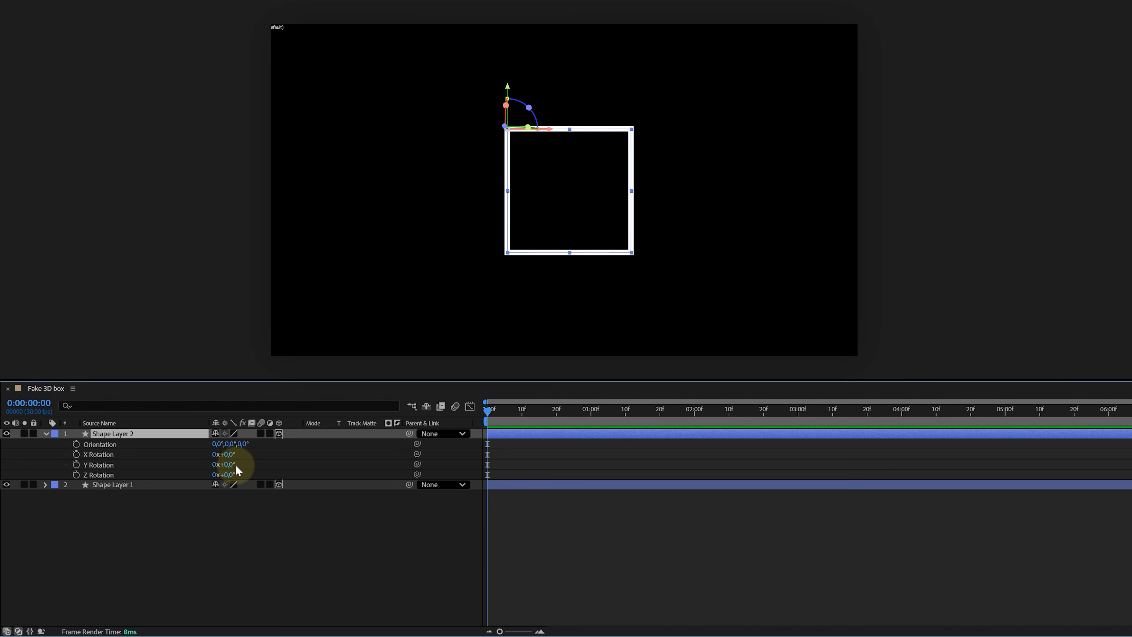
left_click_drag(218, 466, 187, 478)
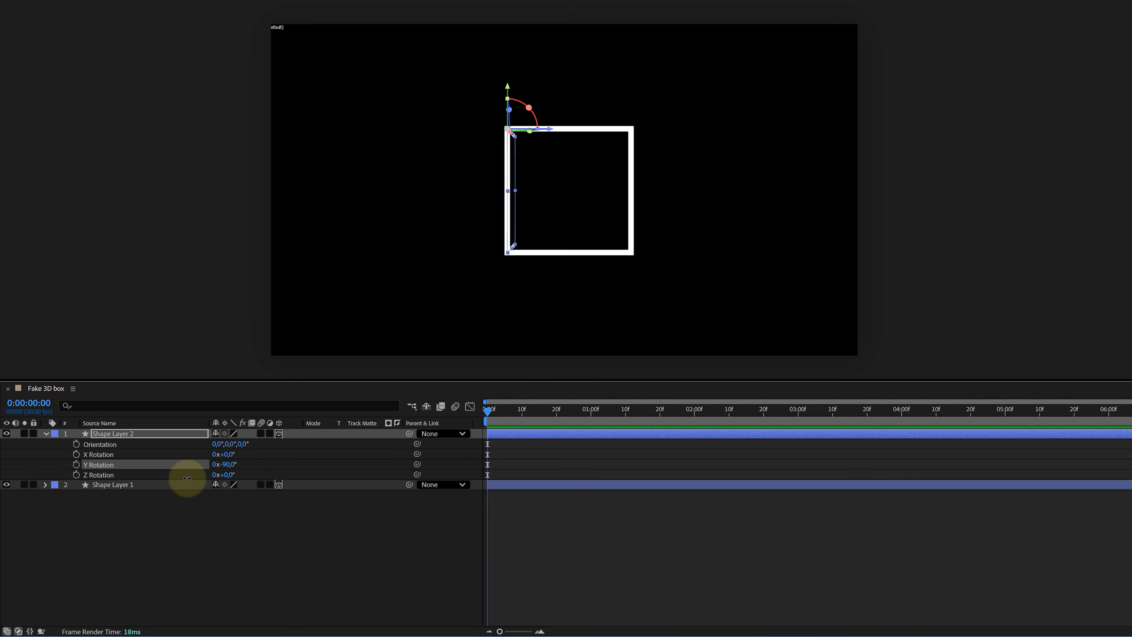
- Duplicate the original square and set the copy's X Rotation to 90°
left_click(187, 484)
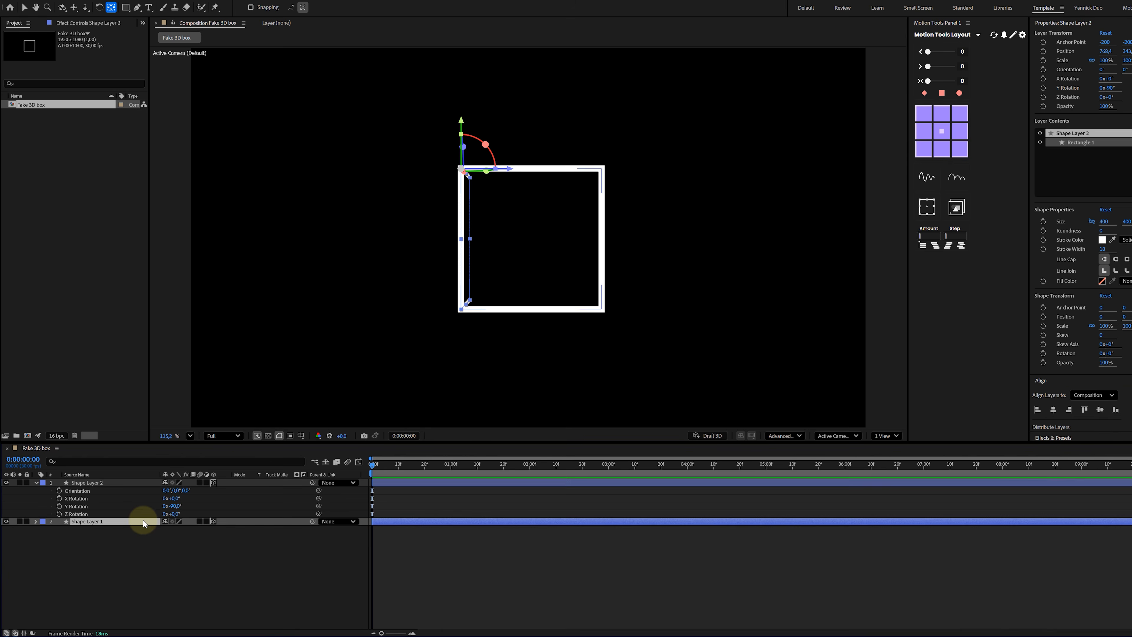
key("ctrl+d")
key("r")
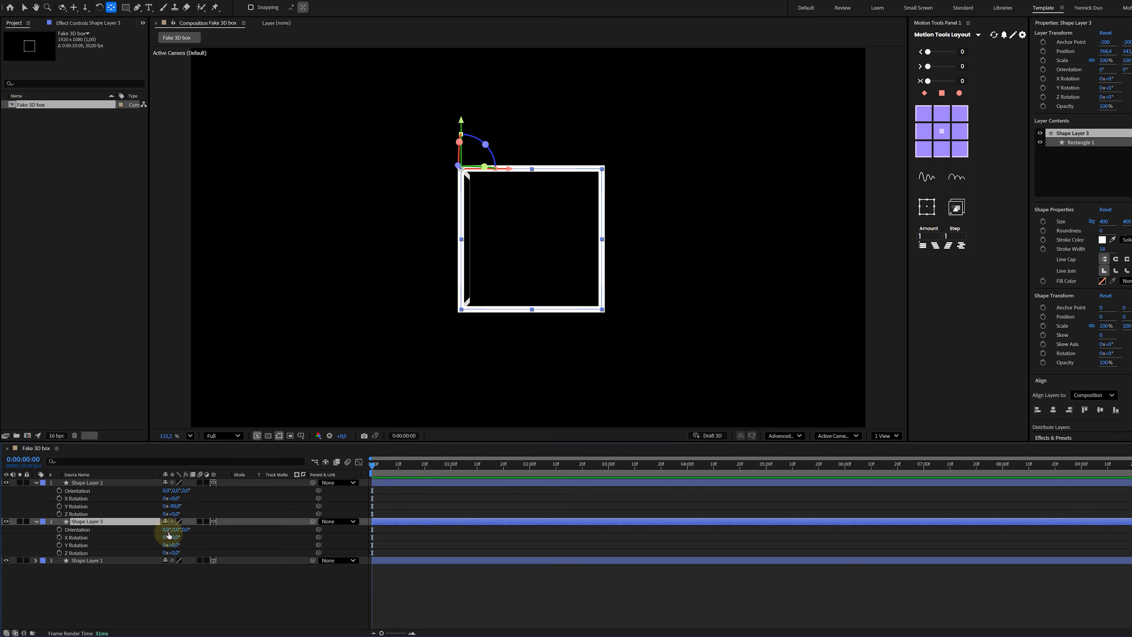
left_click_drag(171, 536, 207, 527)
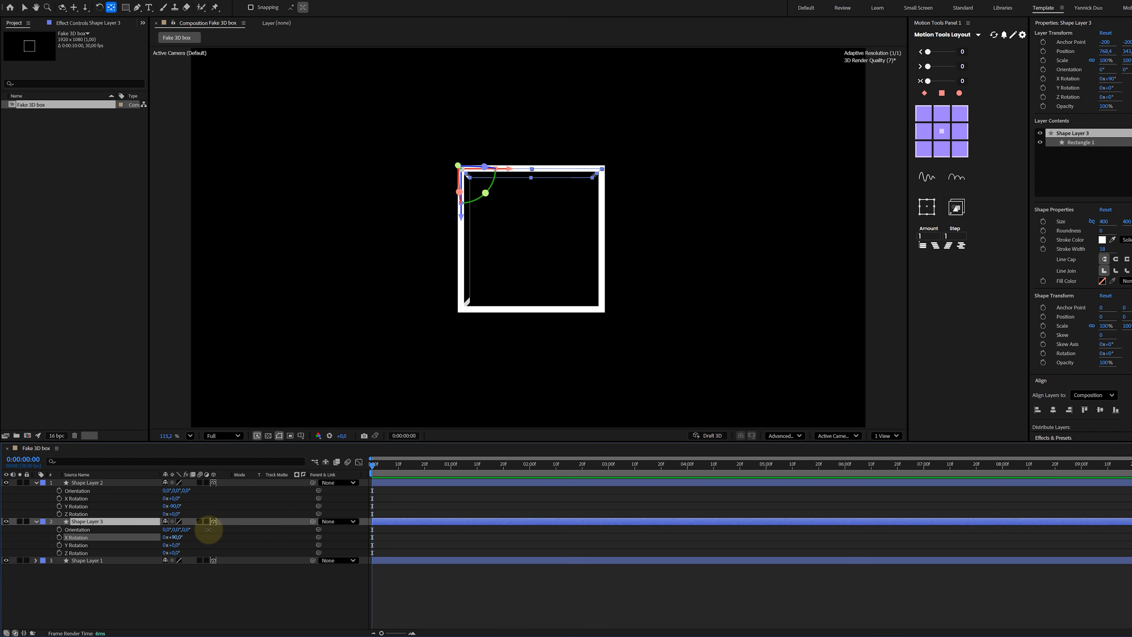
- Duplicate the original square, anchor the copy at its top-right corner and set its Y Rotation to 90°
left_click(128, 559)
key("ctrl+d")
left_click(960, 114)
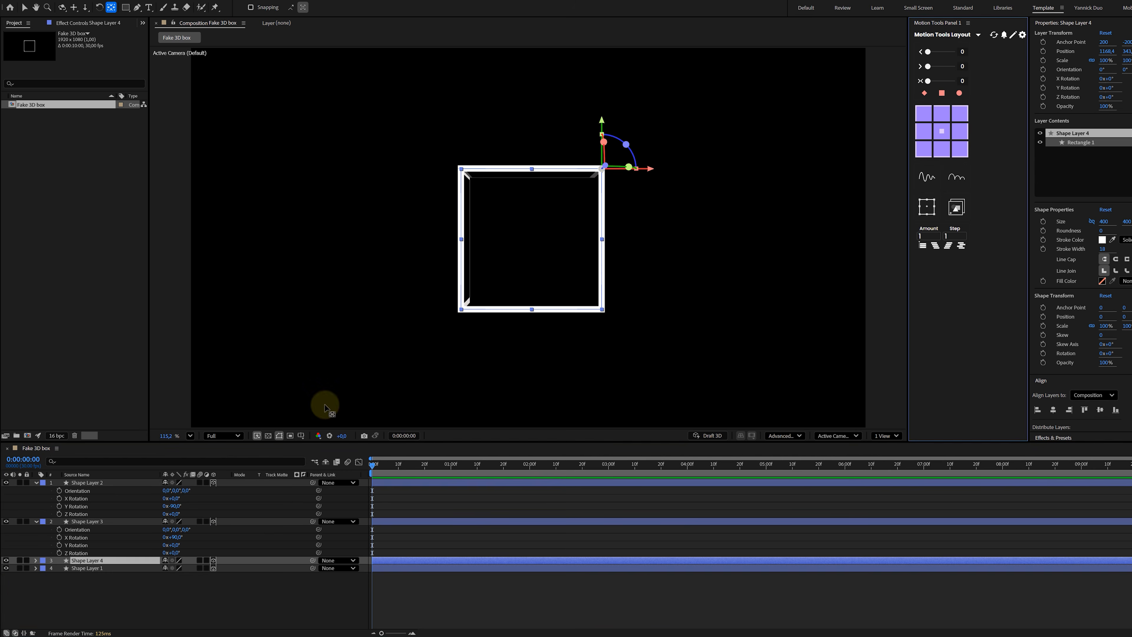
key("r")
left_click_drag(178, 581, 214, 579)
- Duplicate the original square, anchor the copy at its bottom-left corner and set its X Rotation to -90°
left_click(130, 598)
key("ctrl+d")
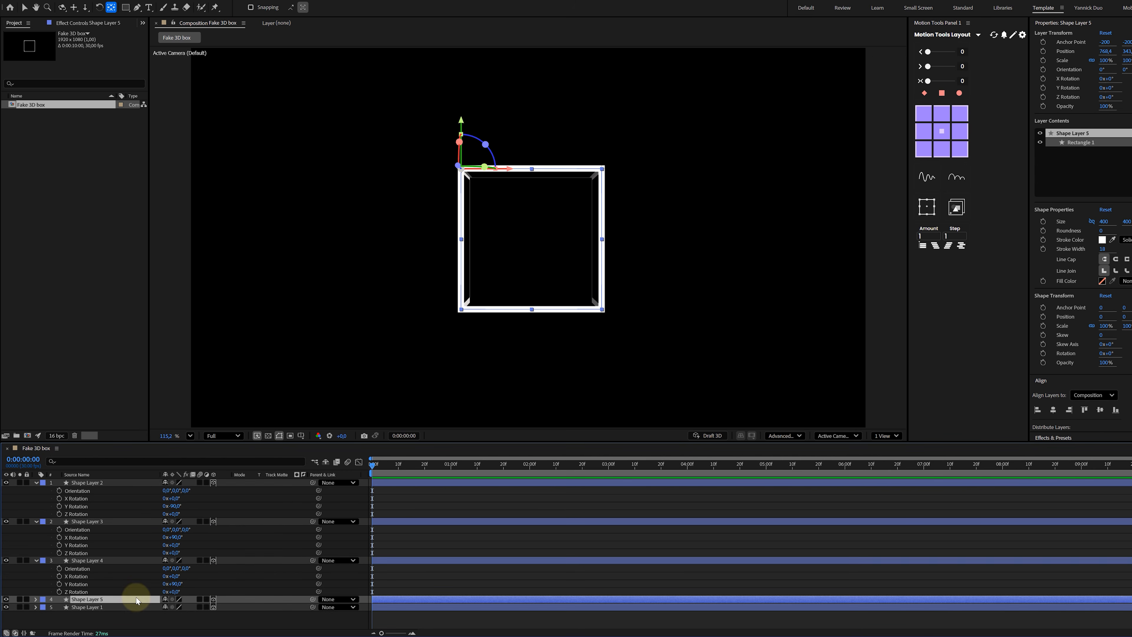
left_click(918, 151)
key("r")
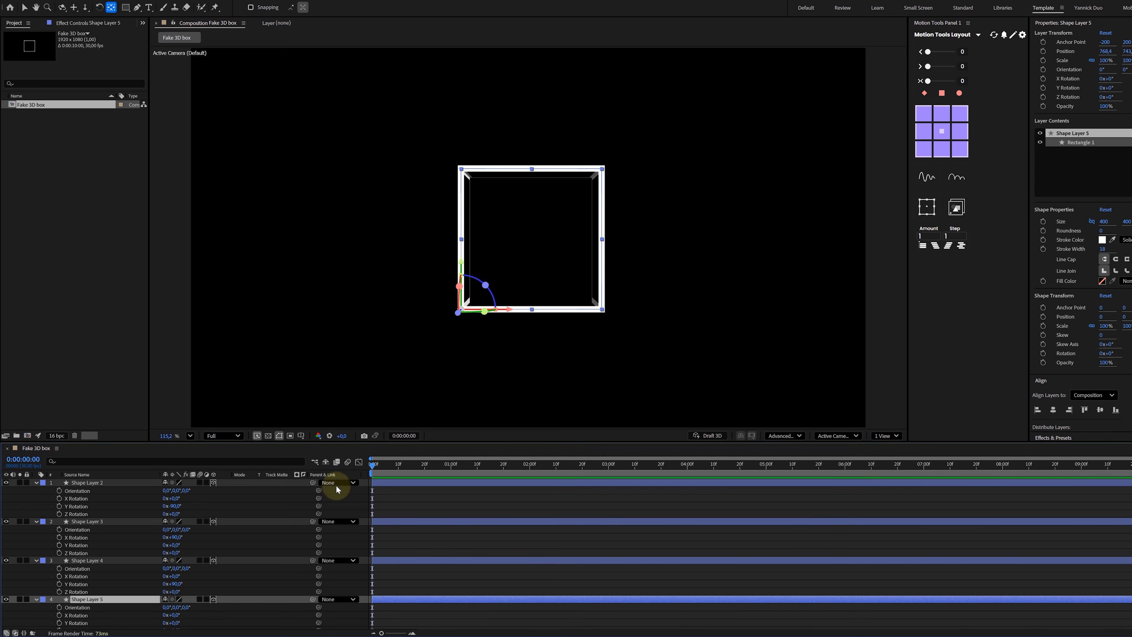
left_click_drag(175, 614, 127, 608)
- Duplicate the bottom face and anchor the copy at its top-left corner to form the remaining face
left_click(130, 602)
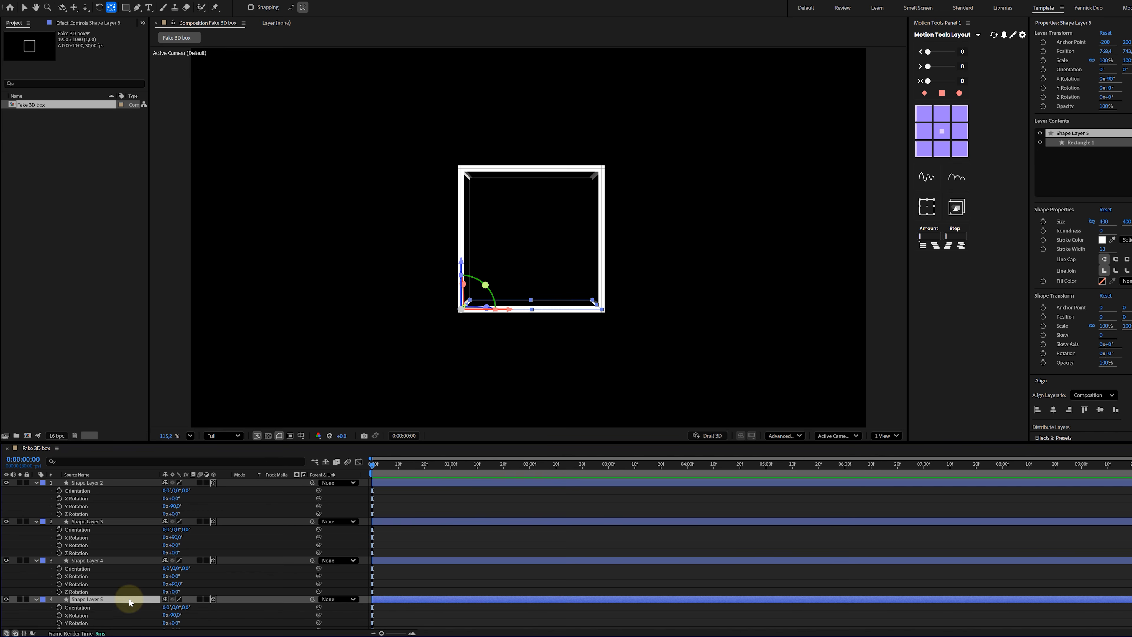
key("ctrl+d")
left_click(923, 113)
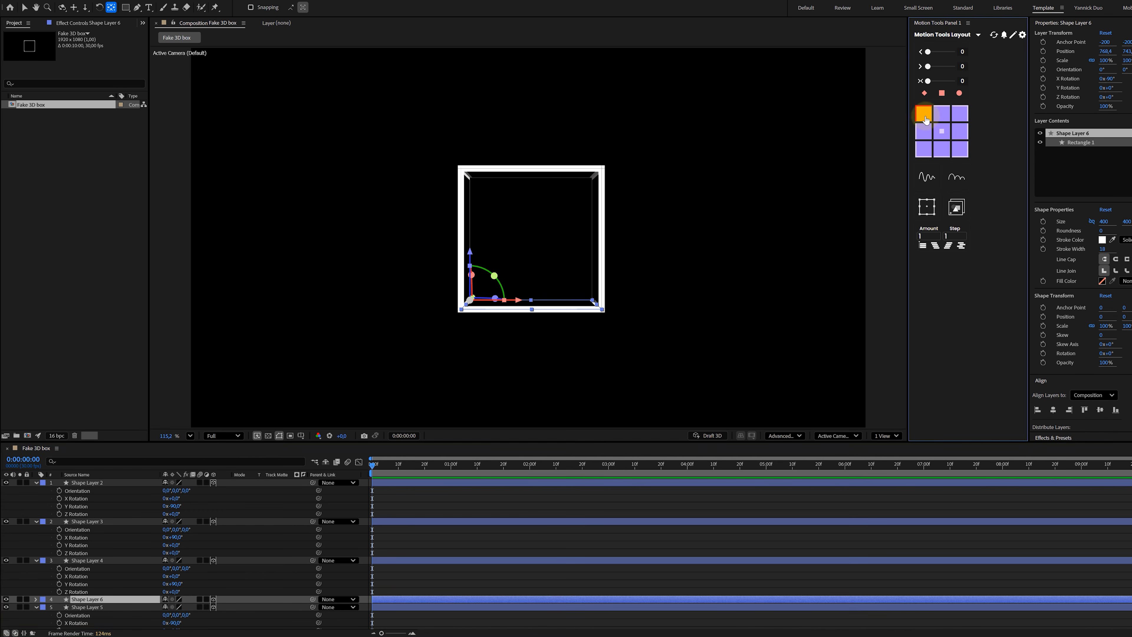
key("r")
left_click_drag(130, 610, 290, 602)
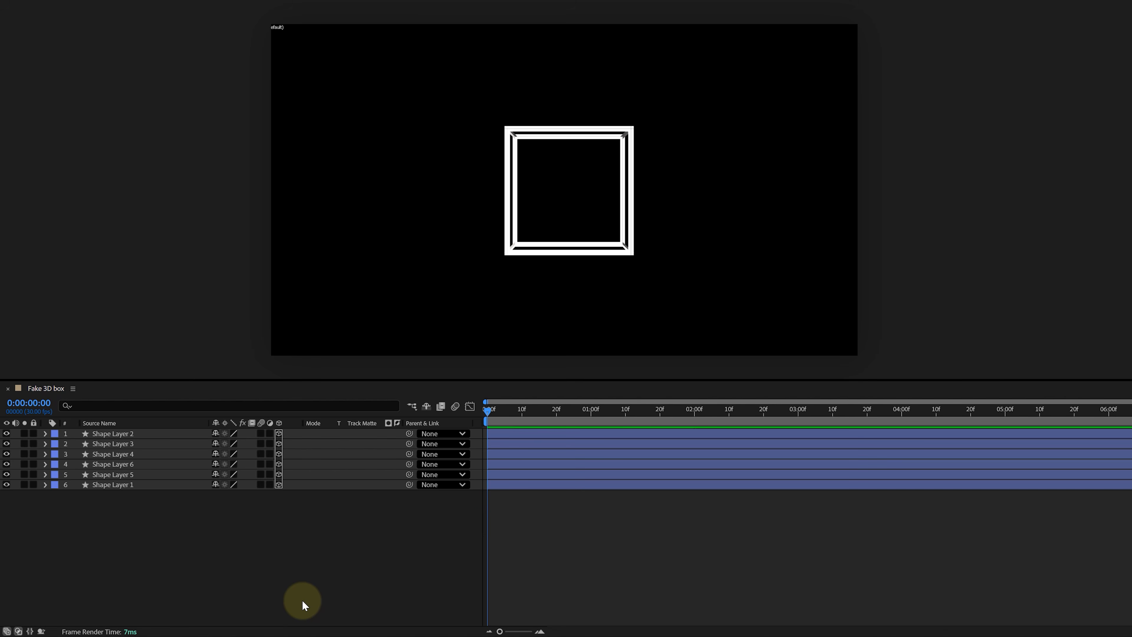
- Parent all six faces to a new null and rotate the null to angle the cube
left_click(174, 487)
left_click(139, 433, "shift")
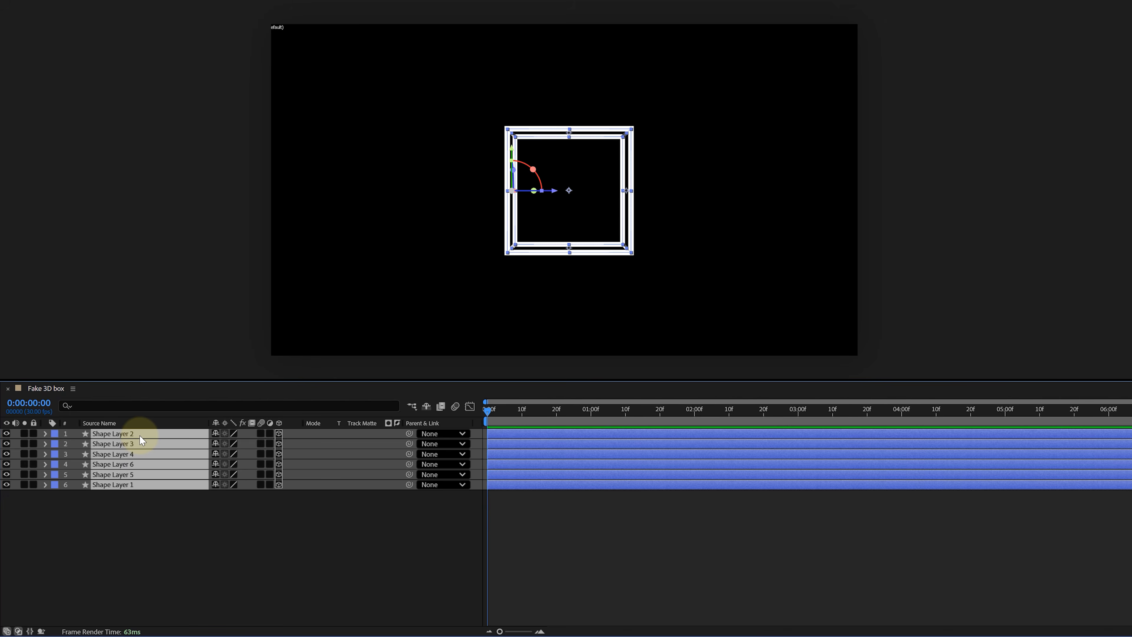
left_click(970, 288)
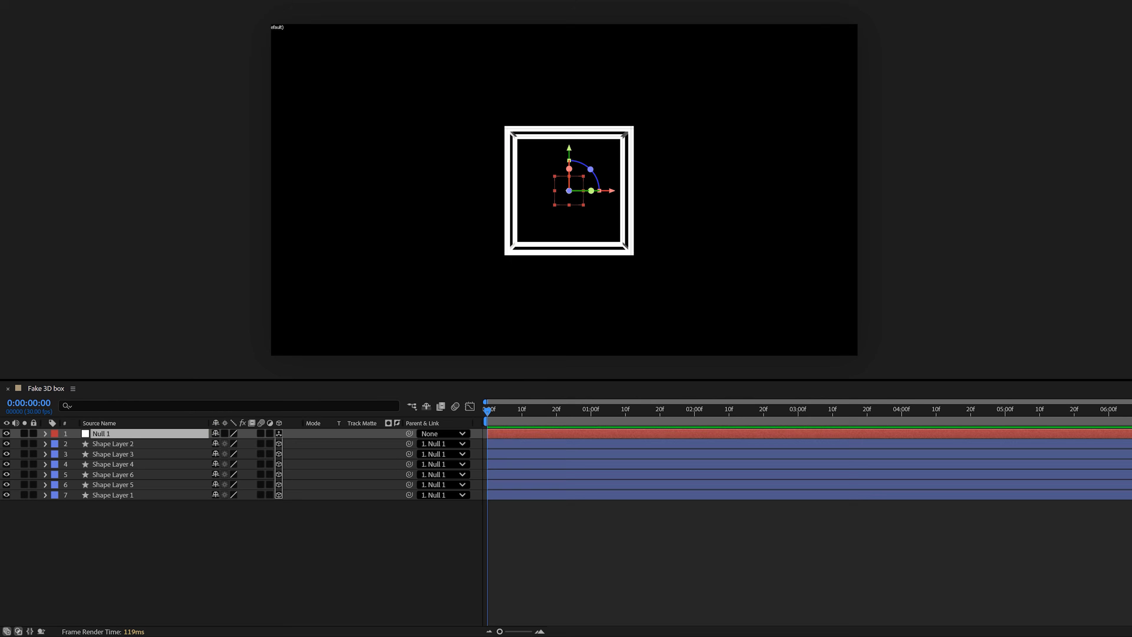
left_click_drag(591, 191, 549, 199)
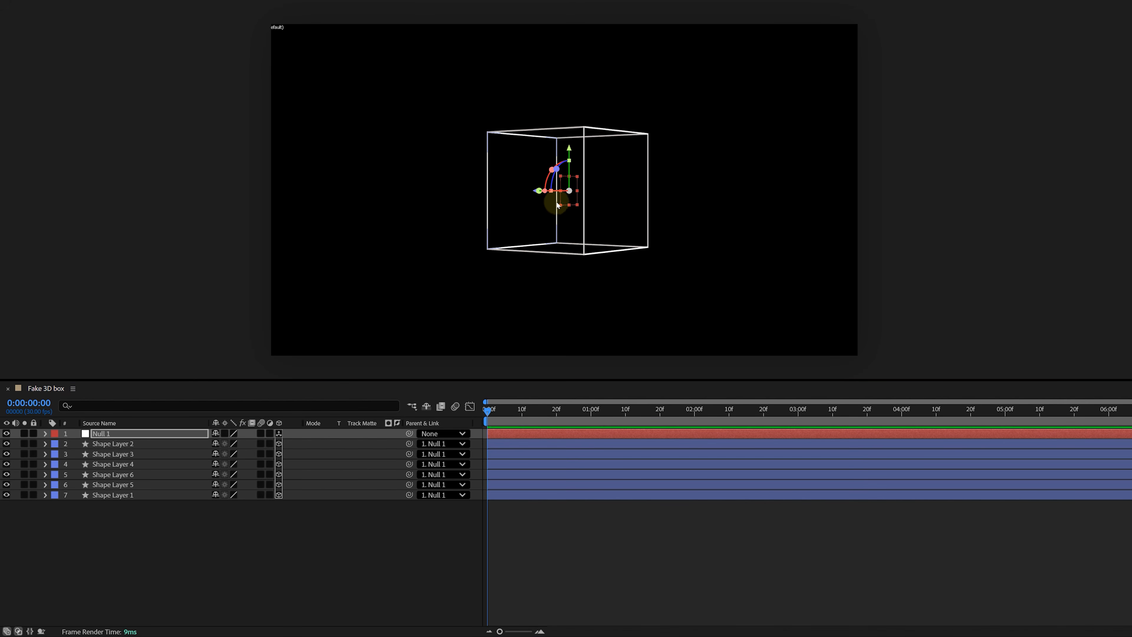
- Duplicate the right face and give the copy a solid white fill of FFFFFF
left_click(624, 250)
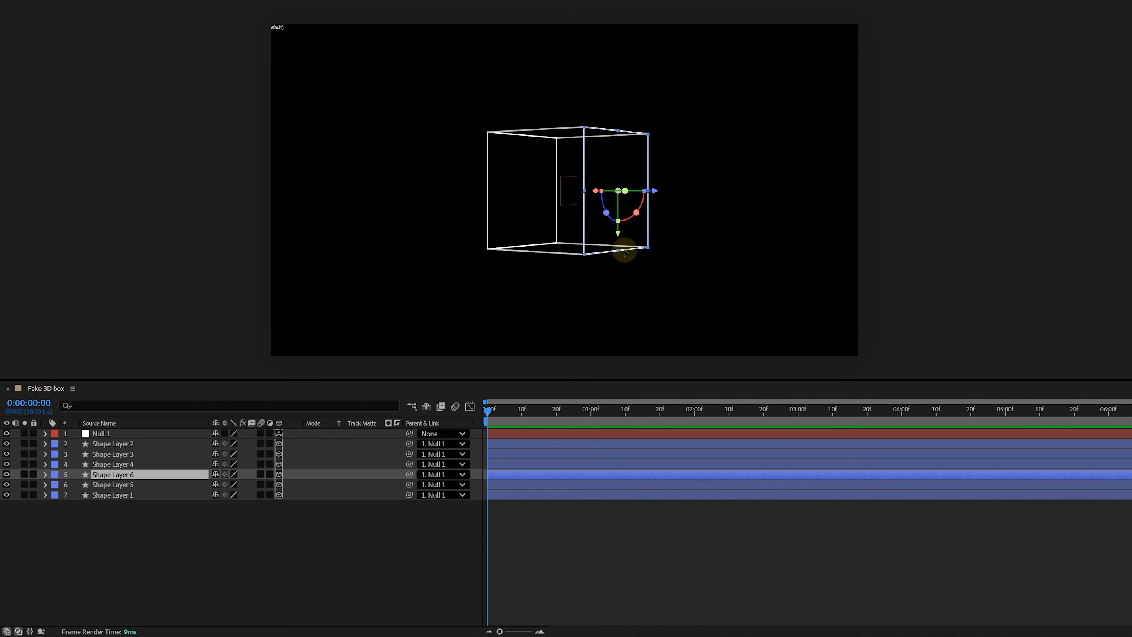
key("ctrl+d")
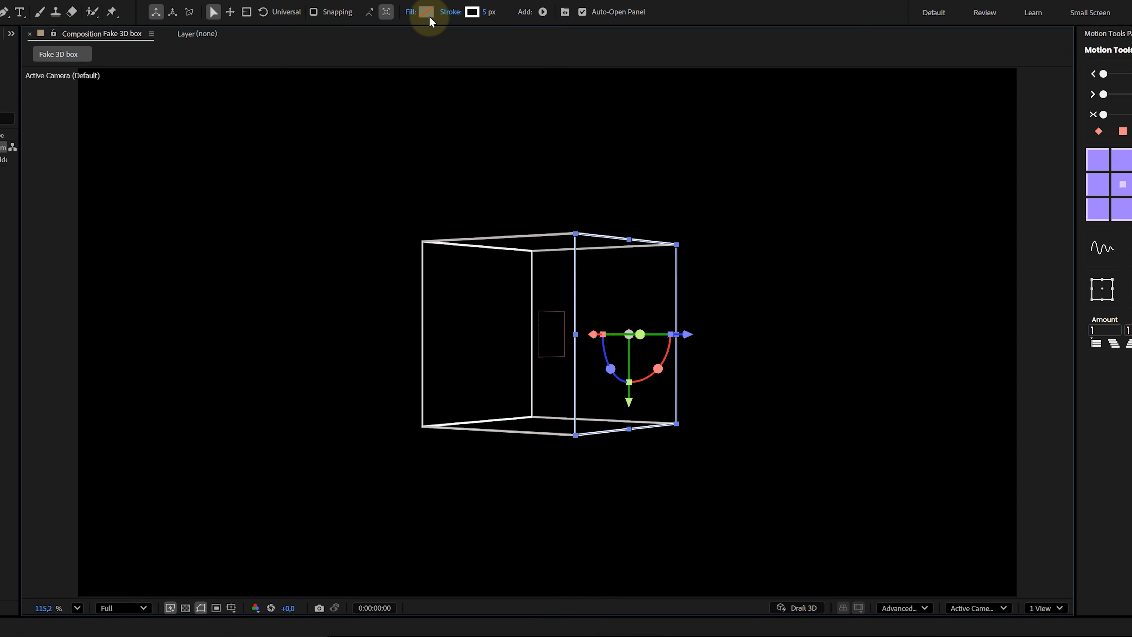
left_click(427, 12)
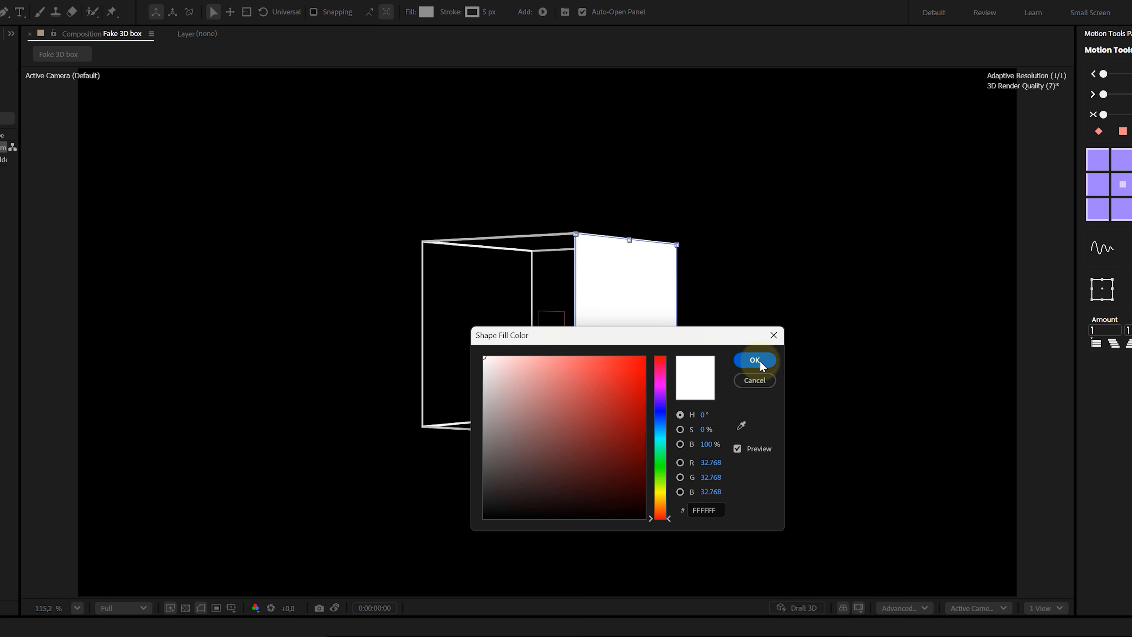
left_click(754, 359)
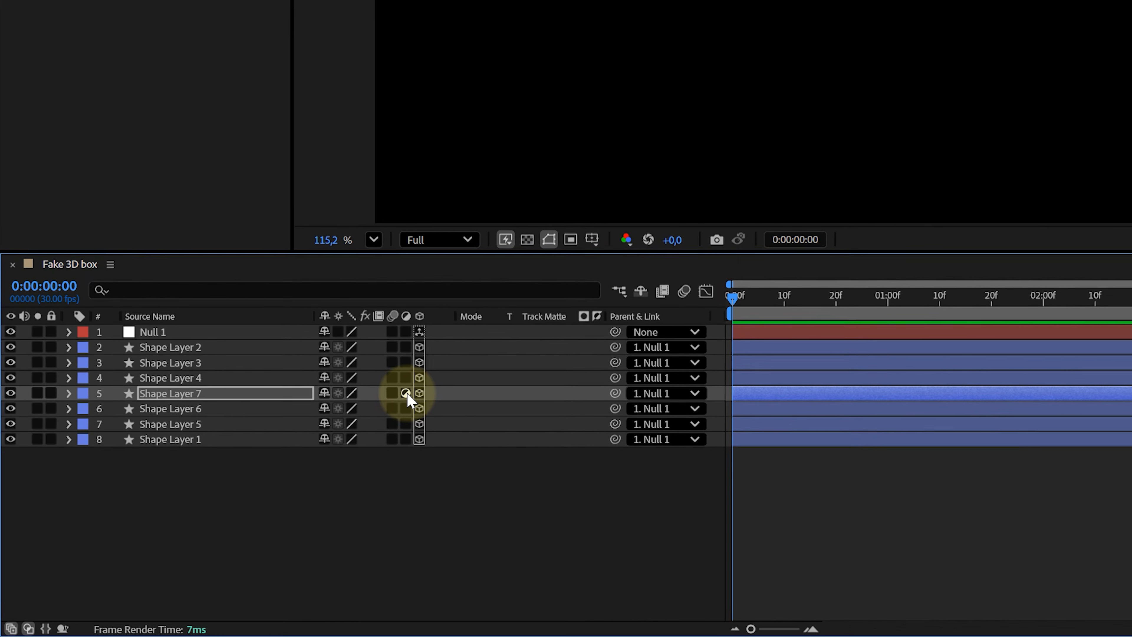
- Make the copy an adjustment layer, apply Fast Box Blur and set its Blur Radius to 4
left_click(380, 409)
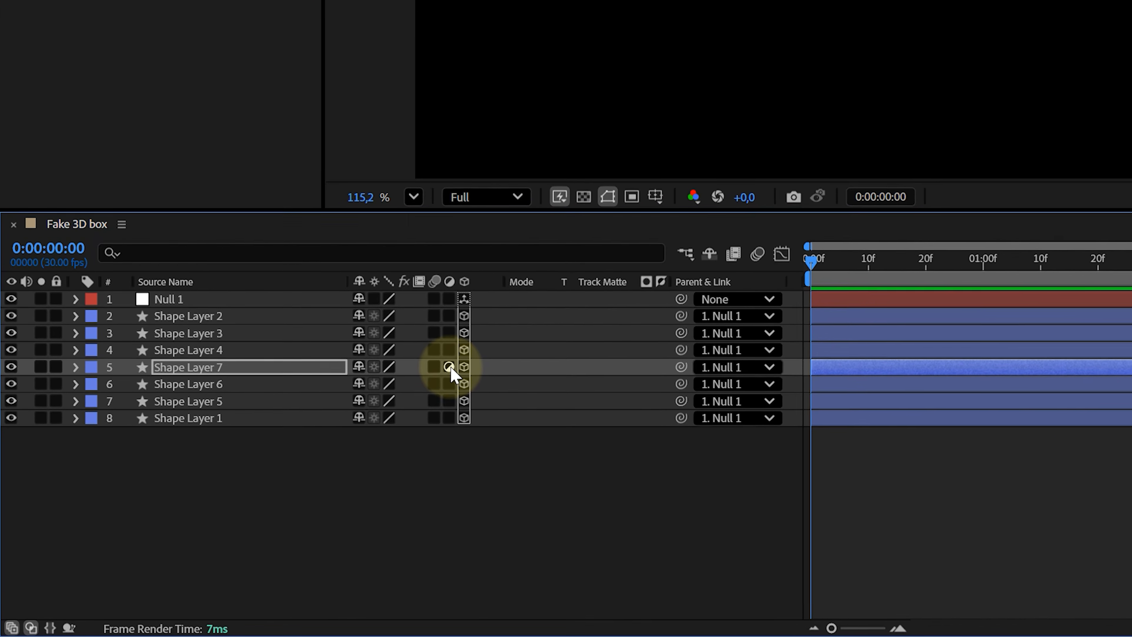
key("ctrl+space")
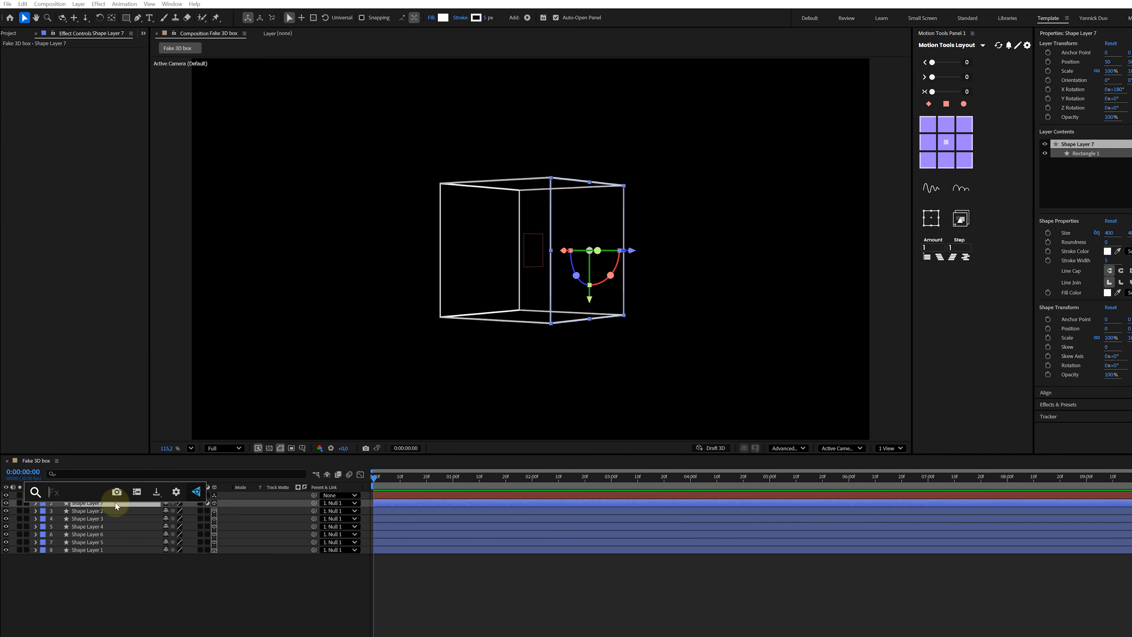
type("fast")
key("Return")
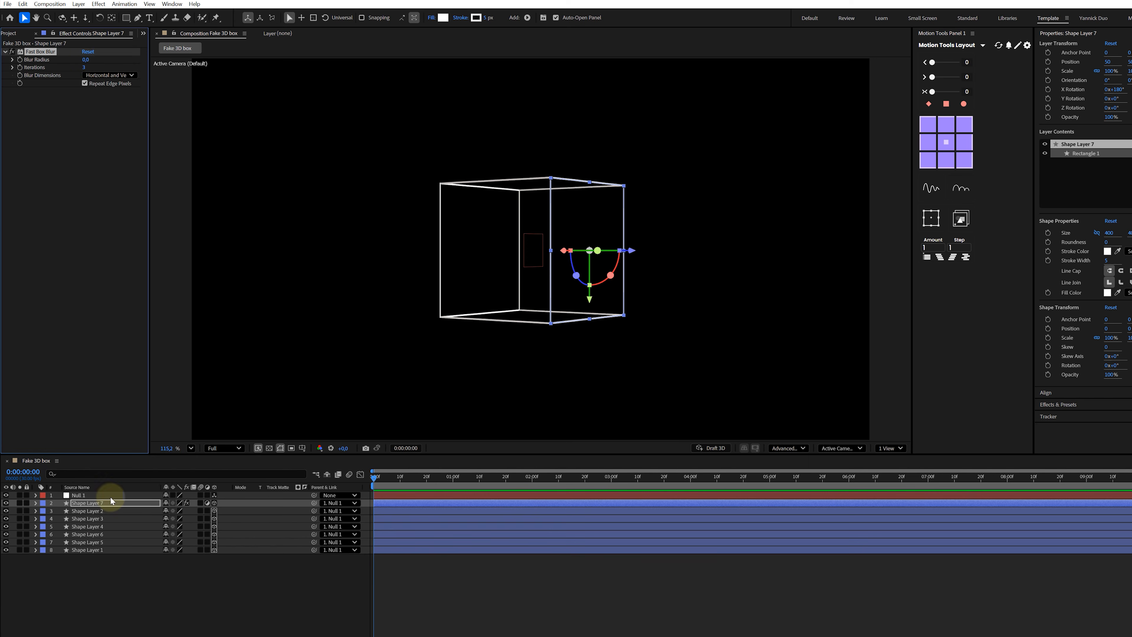
left_click_drag(87, 64, 100, 63)
- Add Deep Glow and Mosaic effects to the adjustment layer
key("ctrl+space")
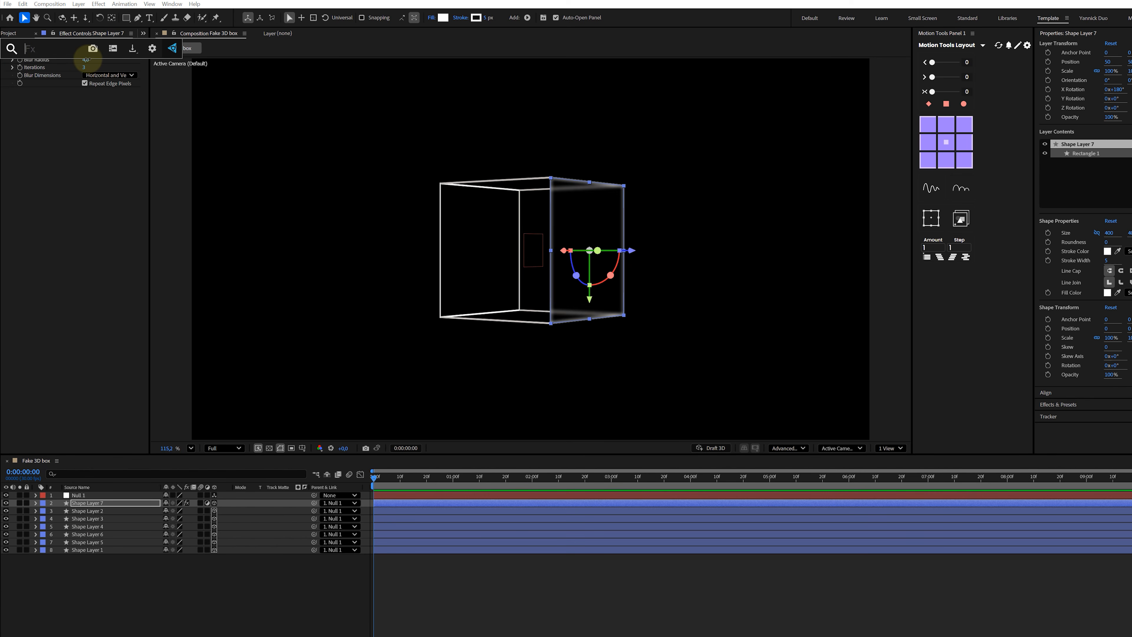
type("deep")
key("Return")
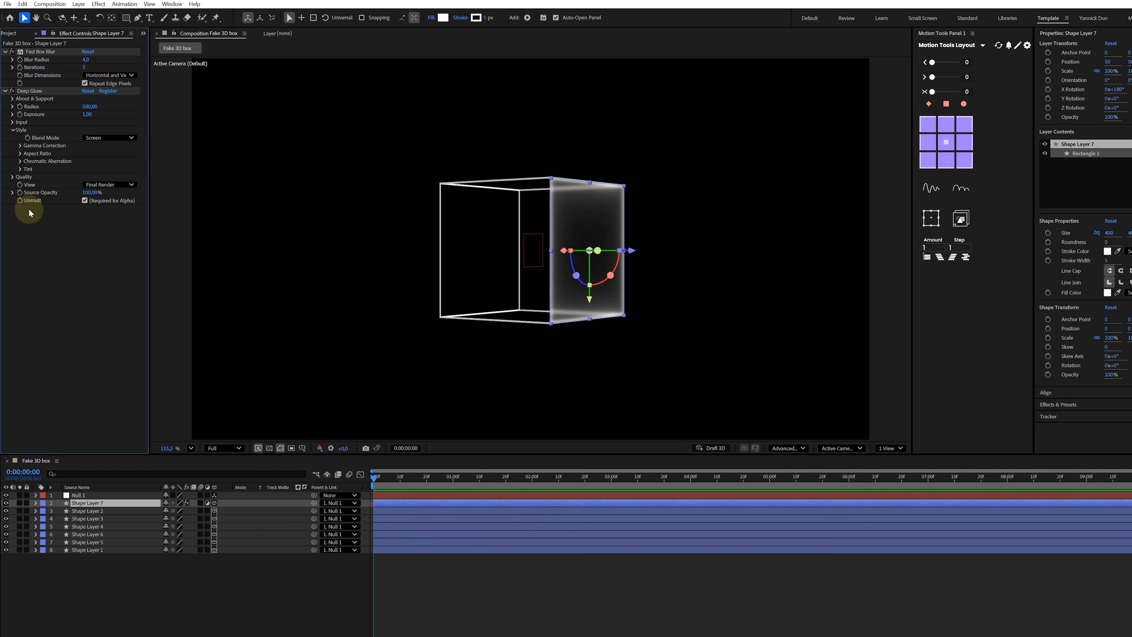
key("ctrl+z")
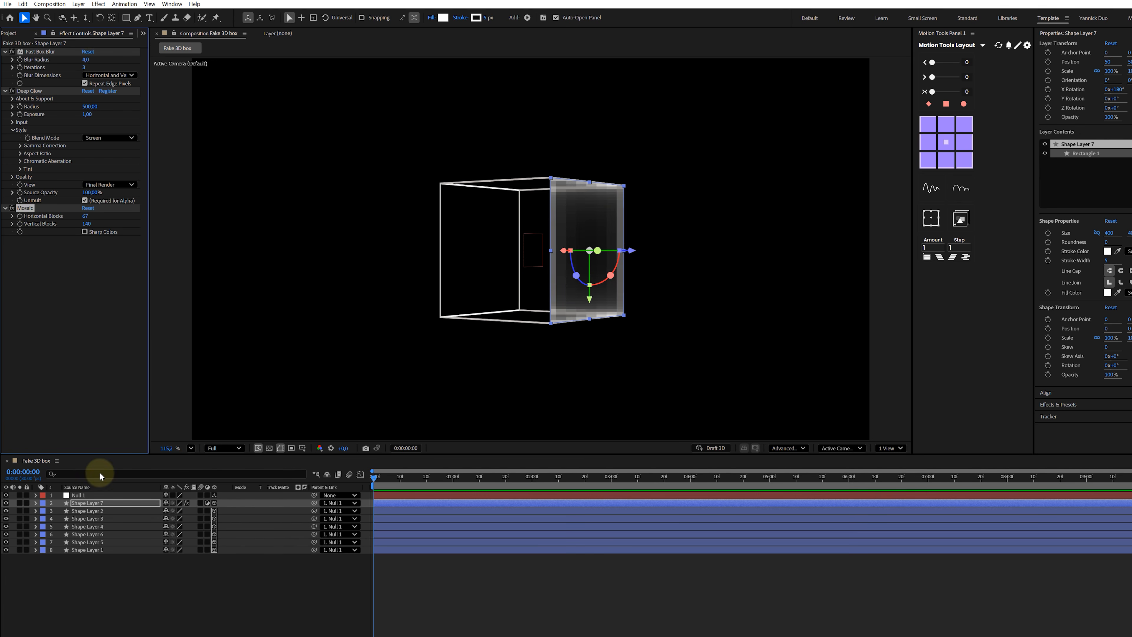
- Select the null and rotate it so the cube turns around
left_click(92, 495)
left_click_drag(499, 251, 324, 270)
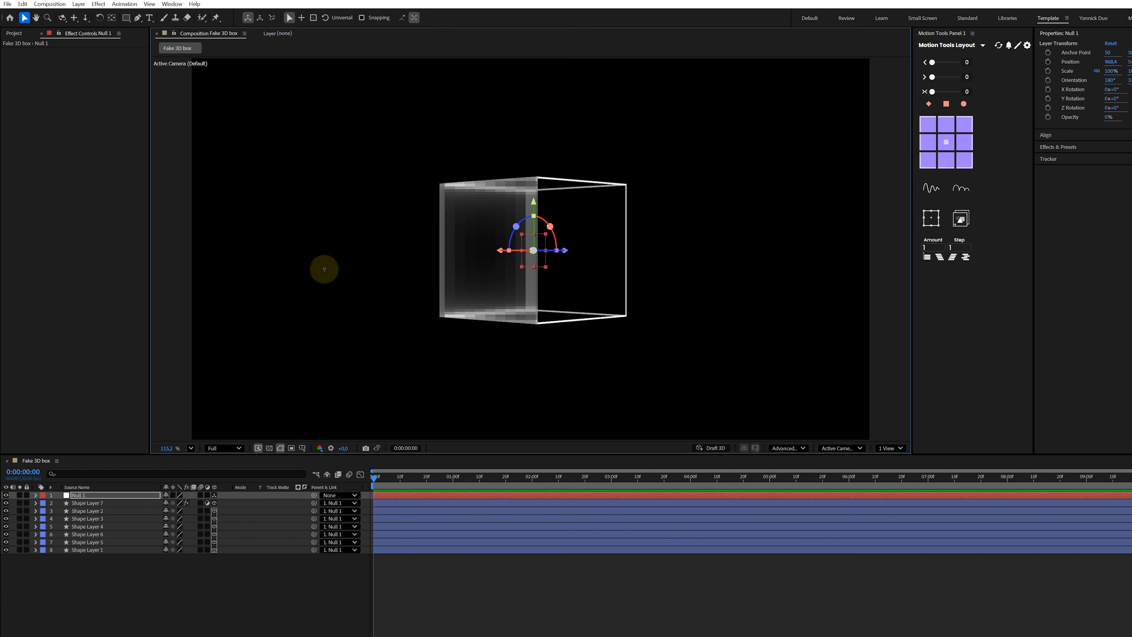
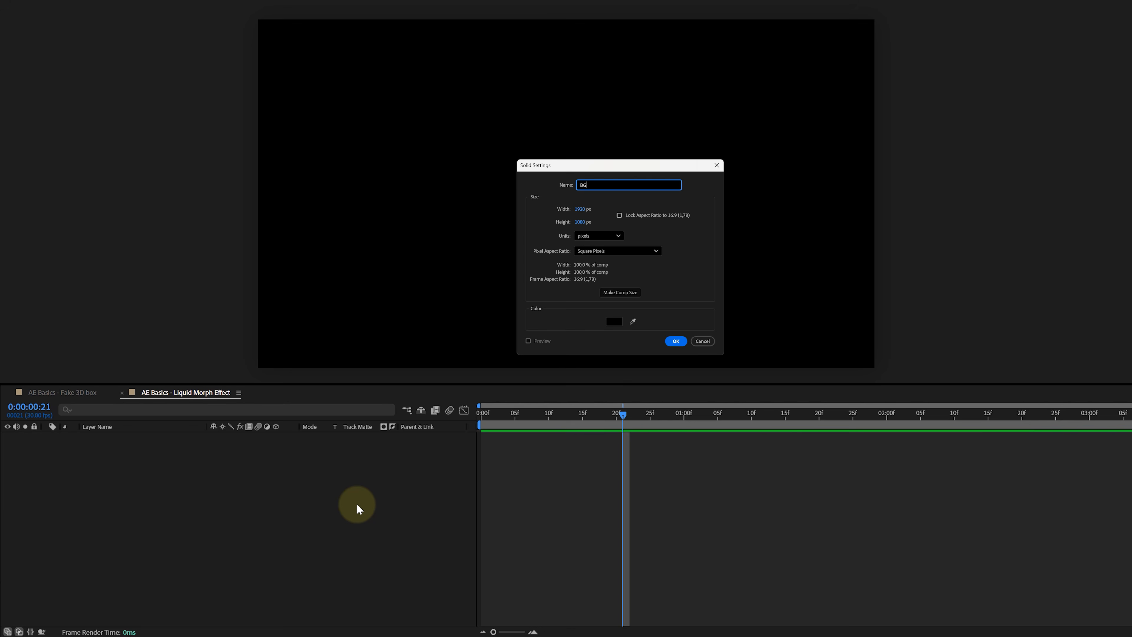
- Create the BG solid layer and paste the animated blob layers into the composition
left_click(675, 341)
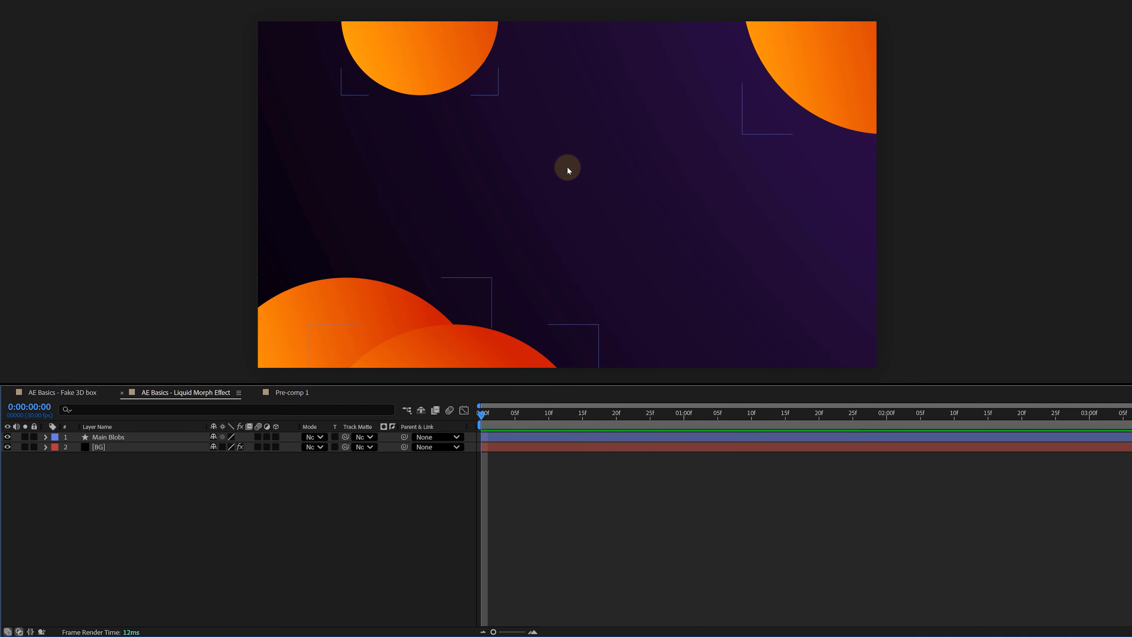
key("ctrl+v")
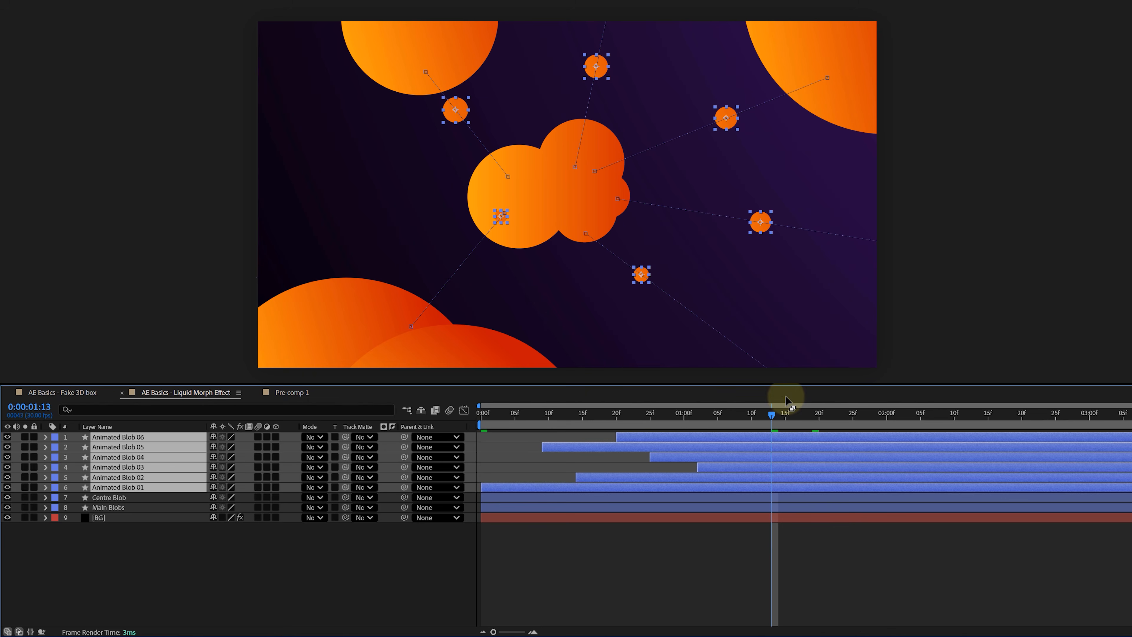
- Scrub through and play back the blob animation
left_click_drag(773, 413, 1122, 404)
key("space")
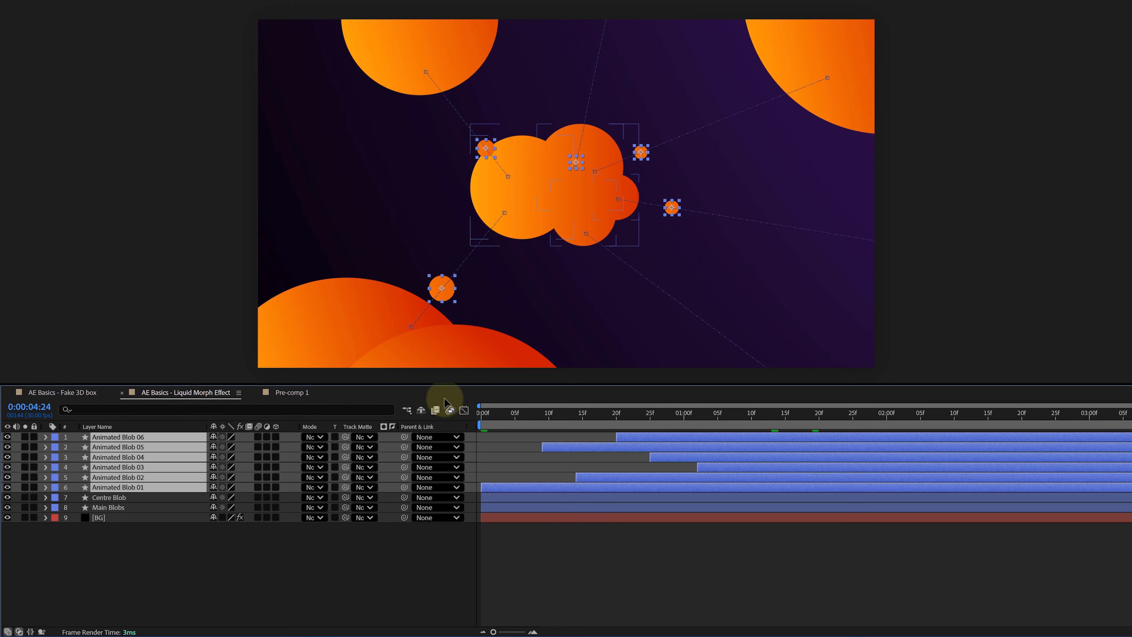
- Add a new adjustment layer to the composition
left_click(188, 558)
right_click(188, 557)
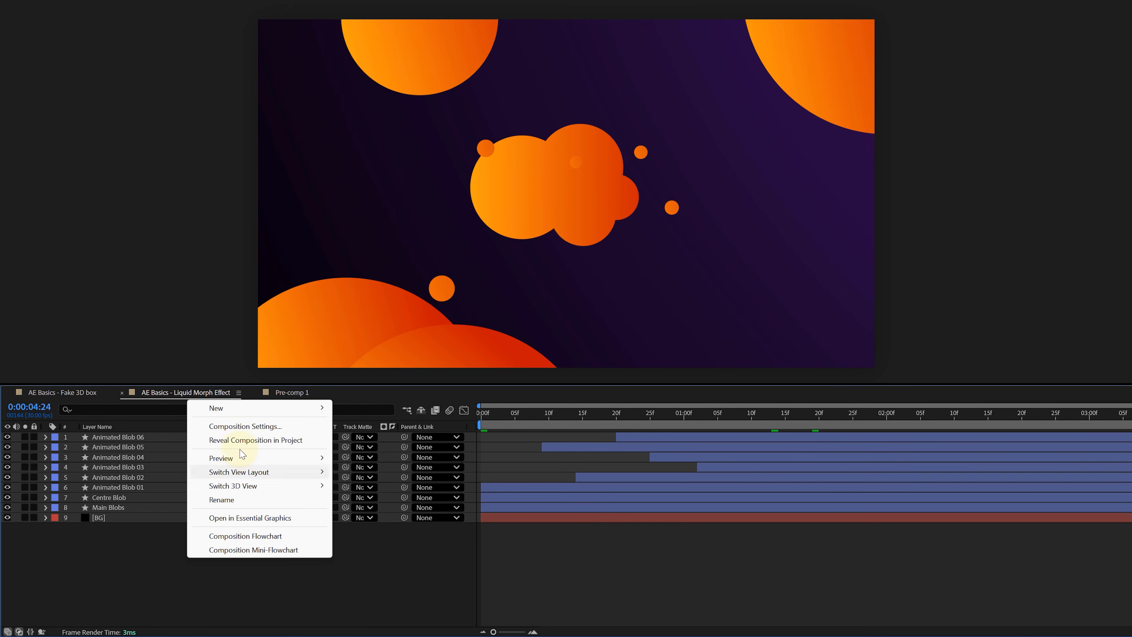
mouse_move(246, 412)
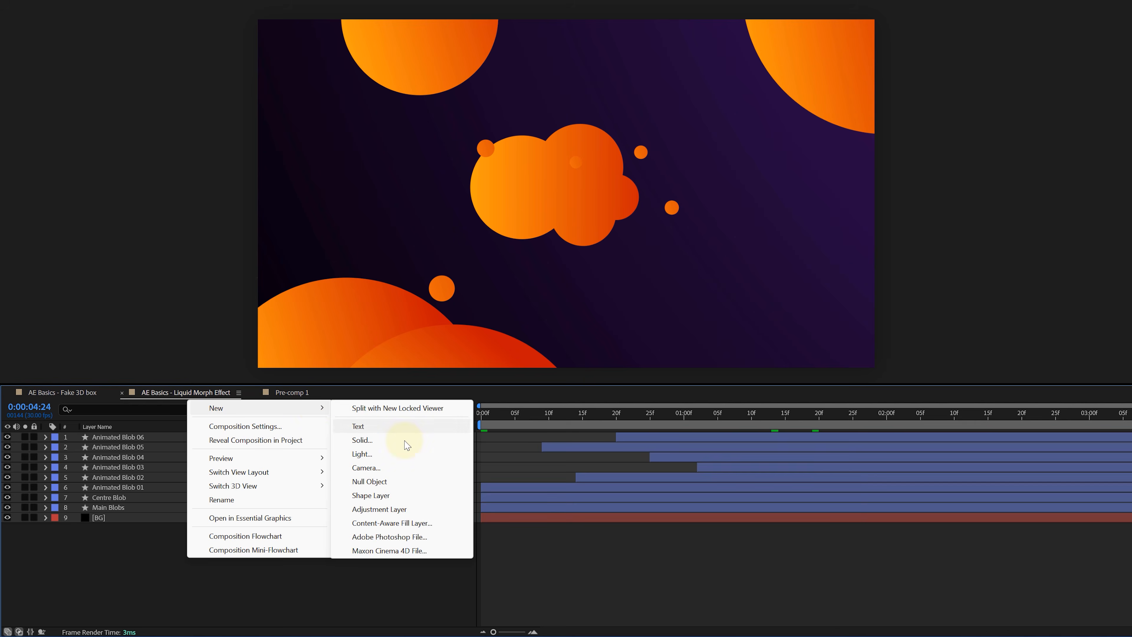
left_click(379, 508)
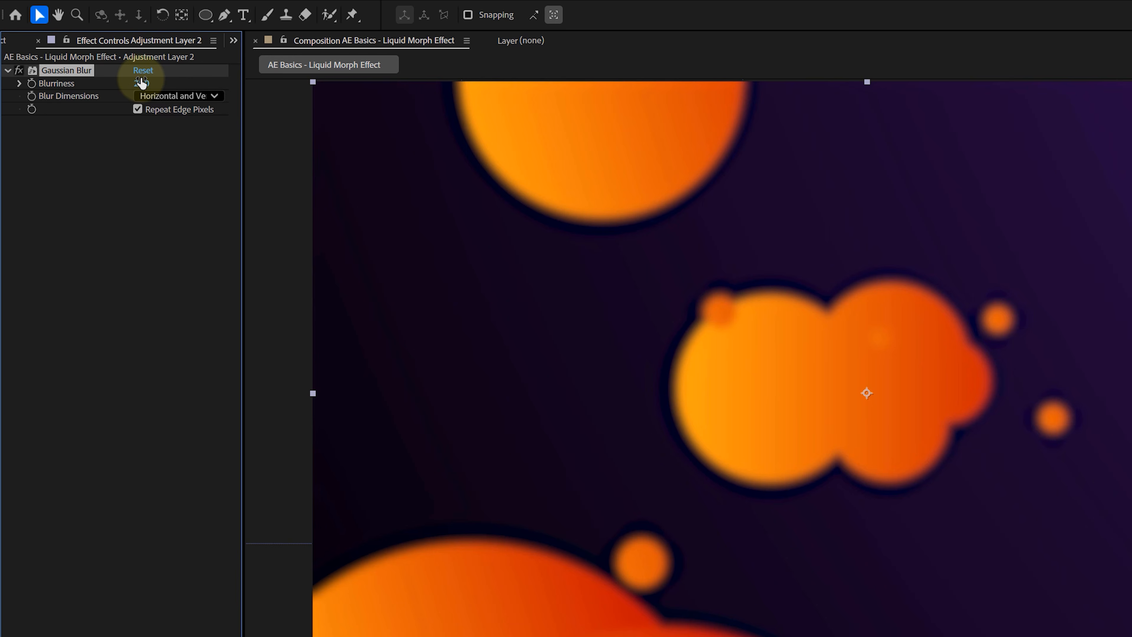
- Set the adjustment layer's Gaussian Blur Blurriness to about 33.7
left_click_drag(140, 85, 202, 81)
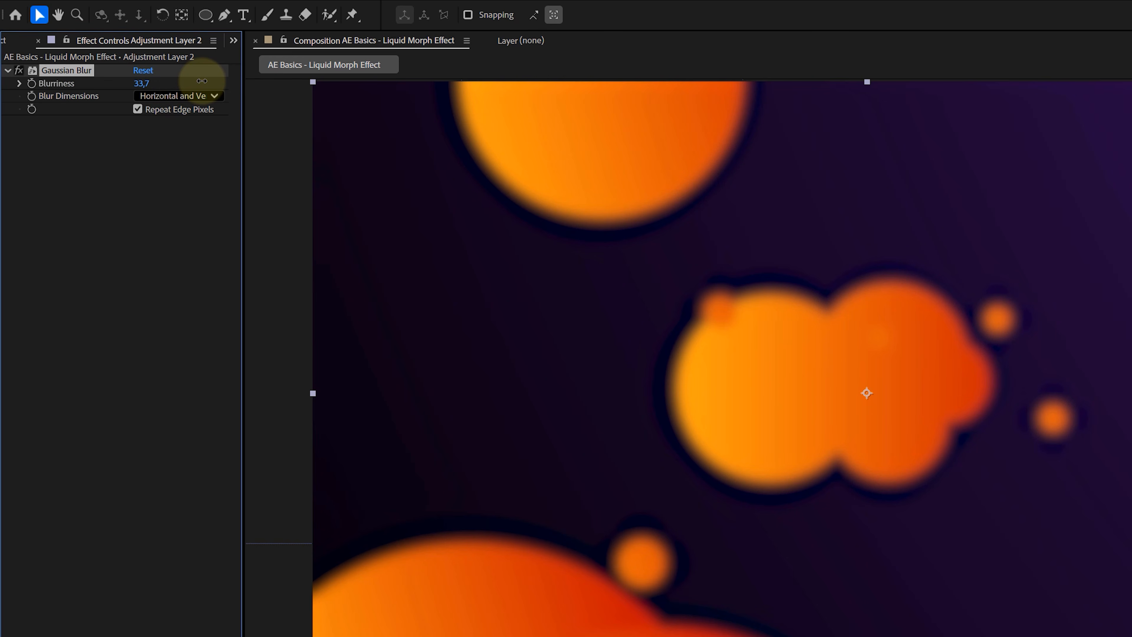
left_click(164, 157)
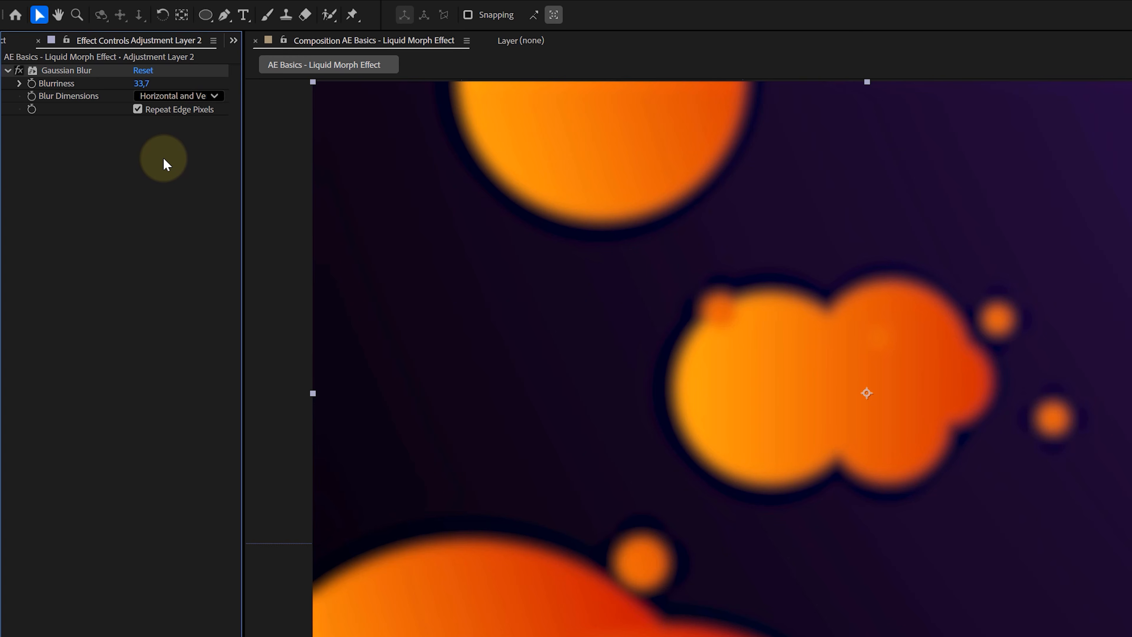
- Apply the Simple Choker effect to the adjustment layer and raise its Choke Matte
key("ctrl+space")
type("imple")
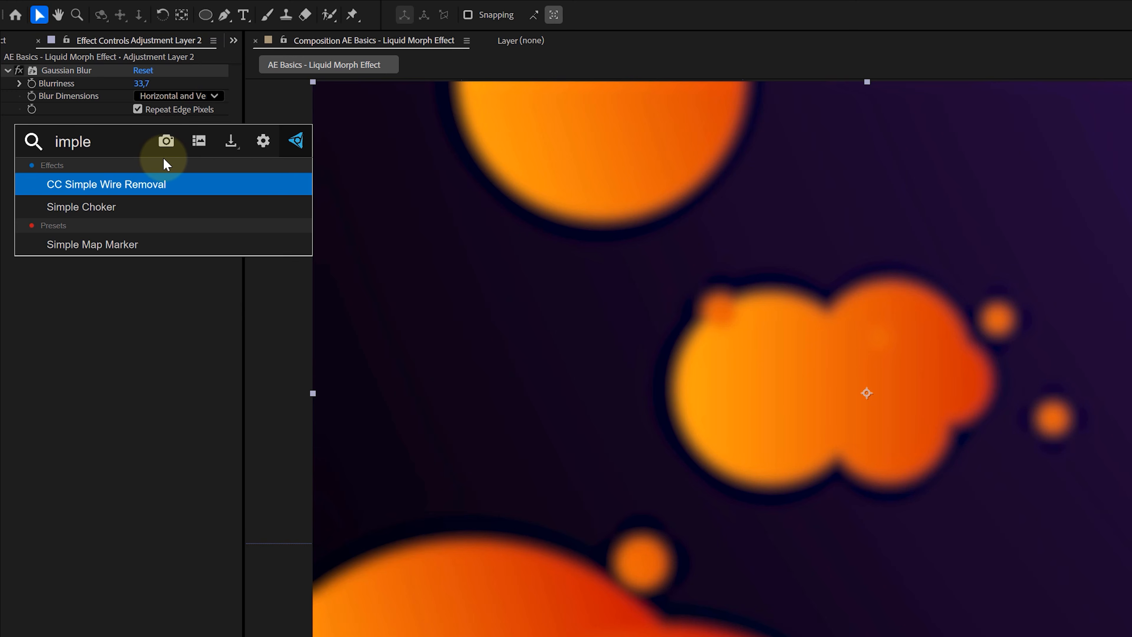
left_click(100, 209)
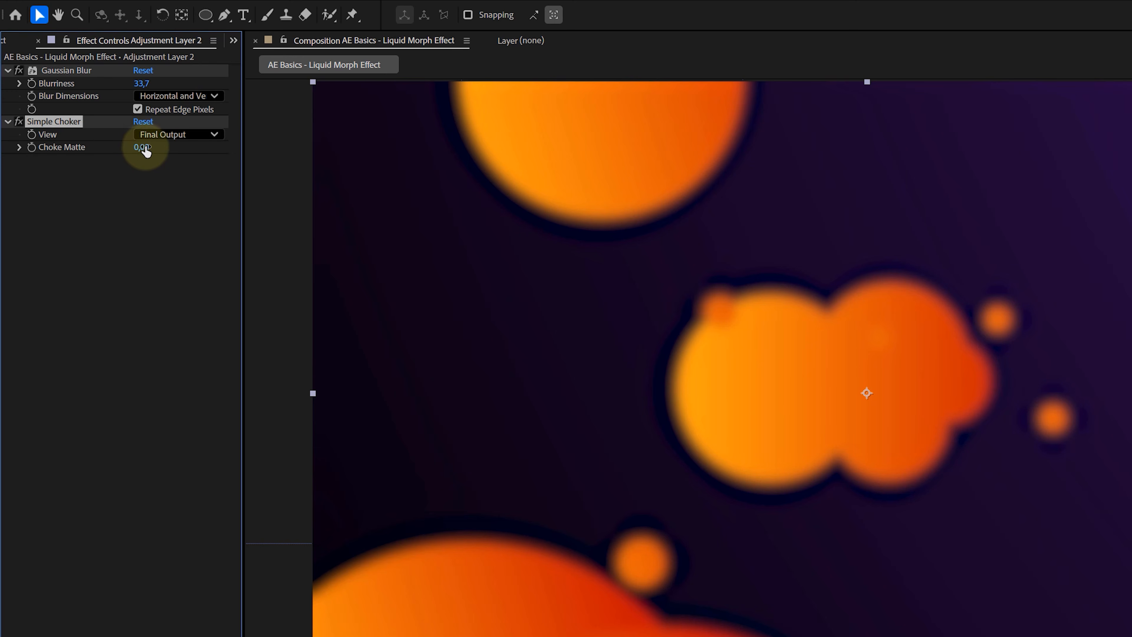
left_click_drag(141, 147, 304, 140)
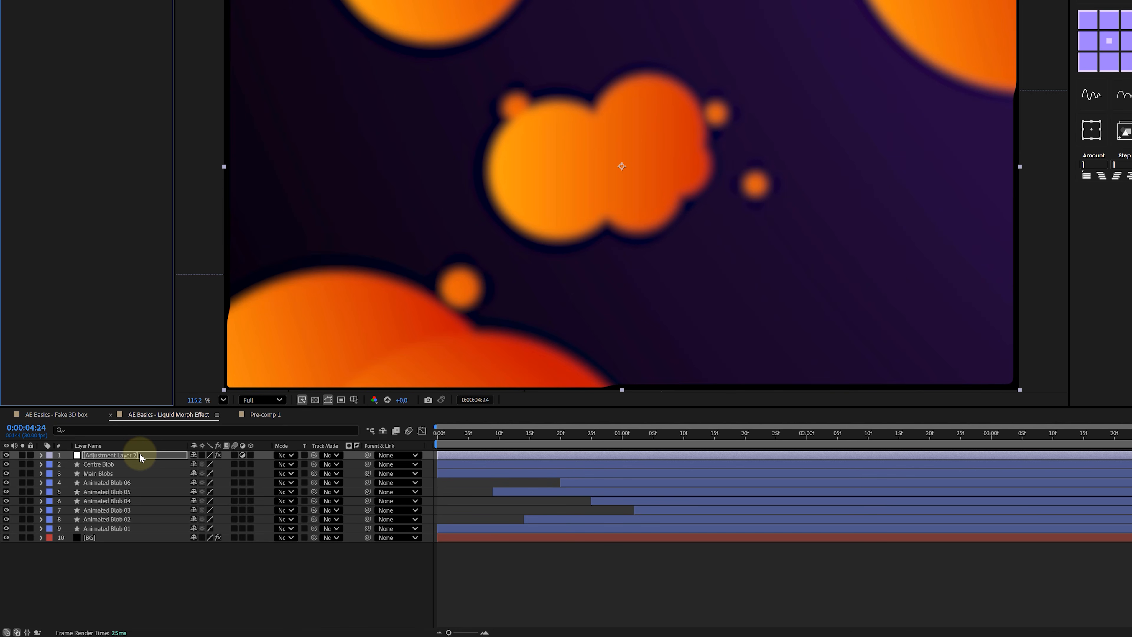
- Pre-compose the adjustment layer and all blob layers into a new composition named Blobs
left_click(140, 453)
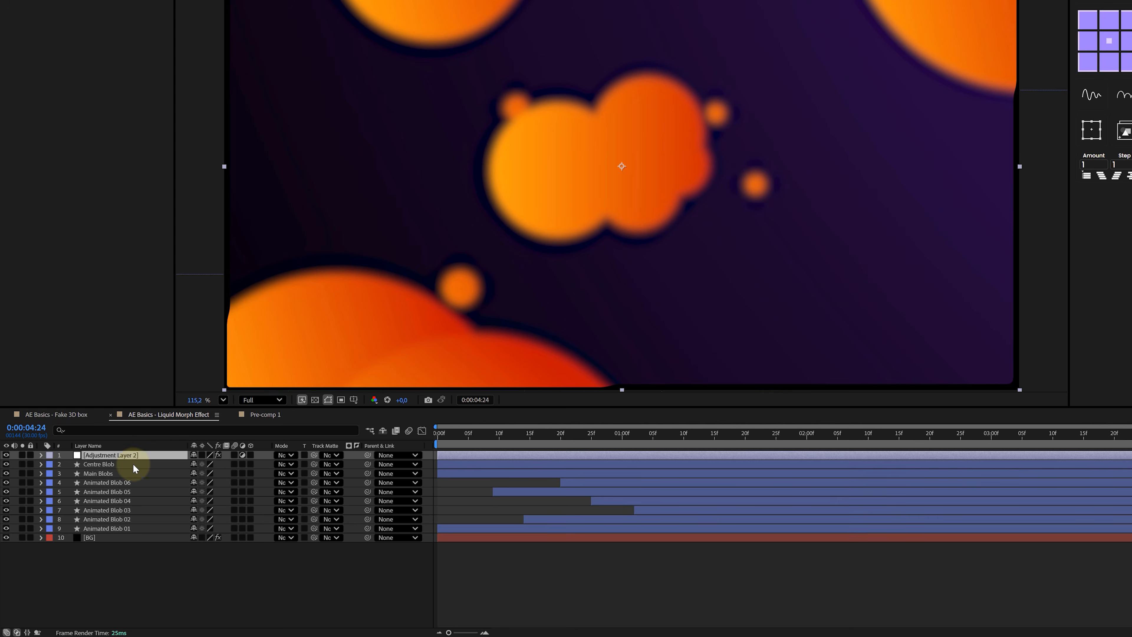
left_click(121, 528, "shift")
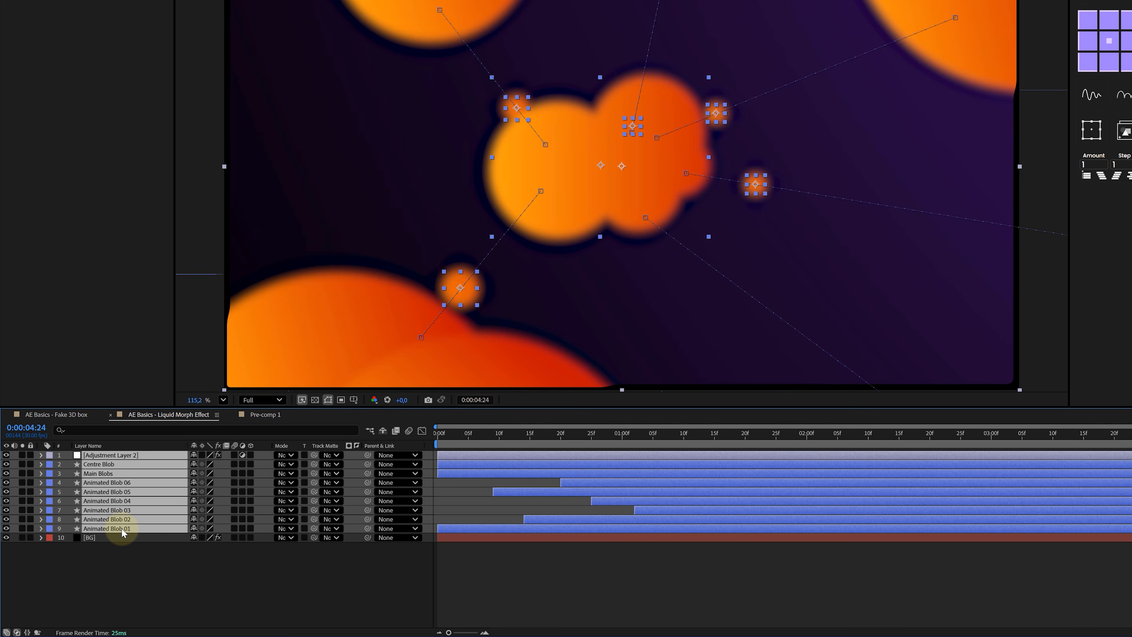
right_click(121, 528)
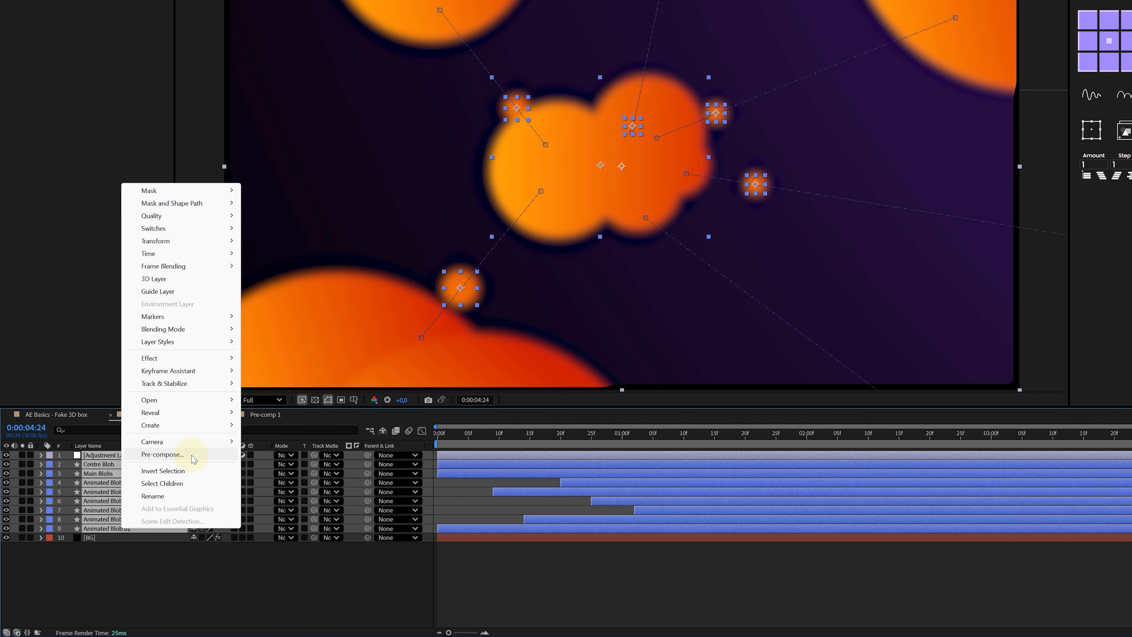
left_click(162, 454)
type("Blobs")
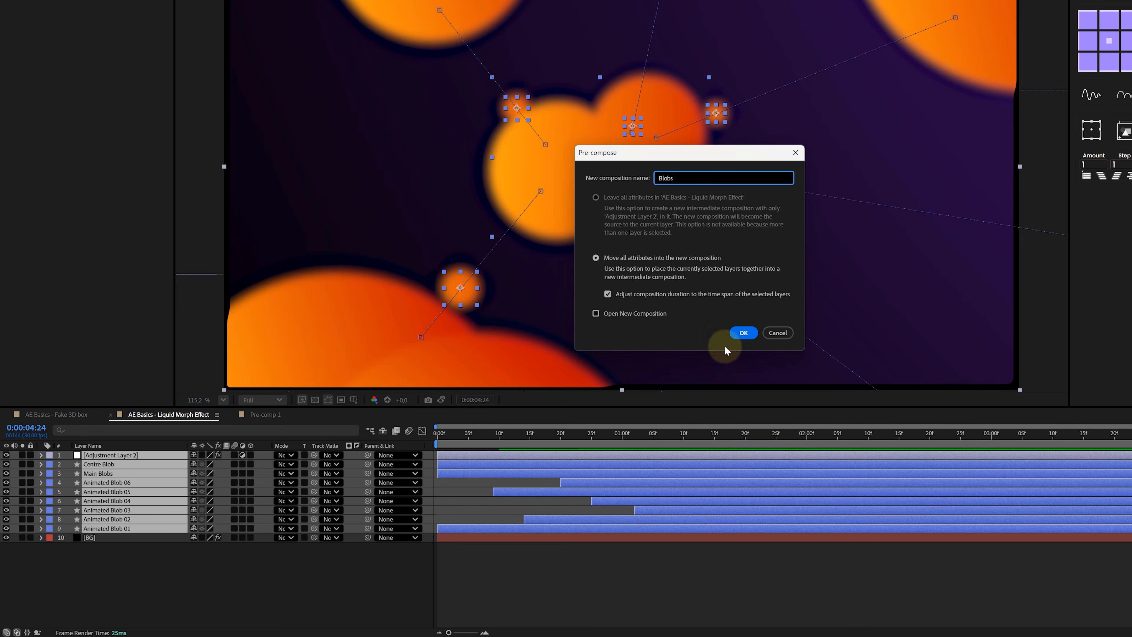
left_click(743, 333)
- Play back the liquid morph animation and the gradient echo composition to review them
key("space")
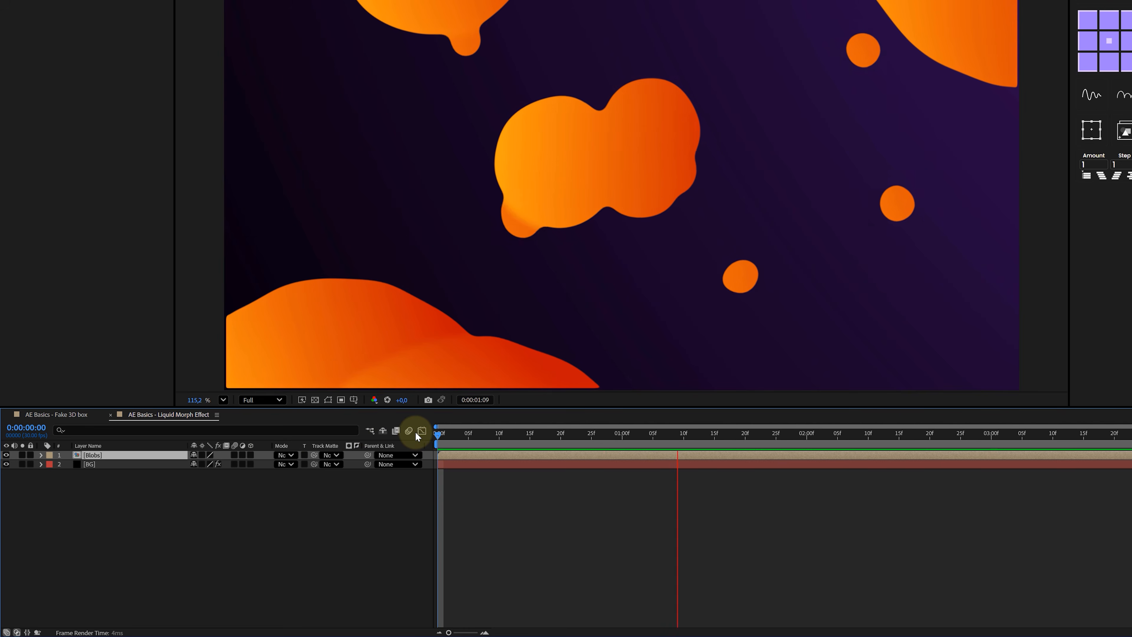
key("space")
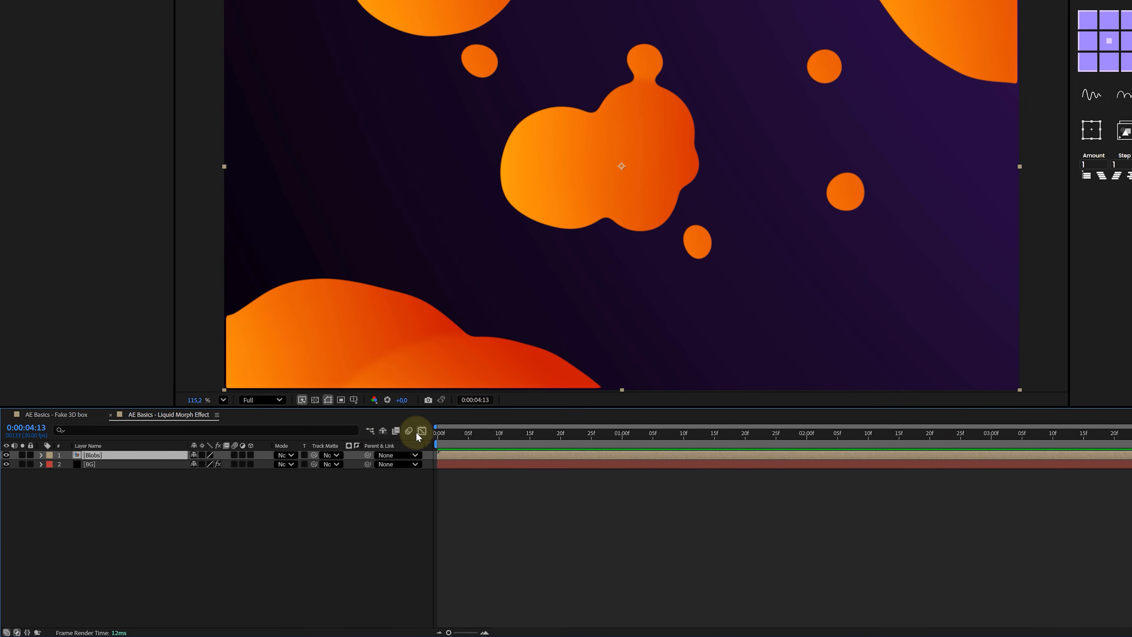
right_click(149, 455)
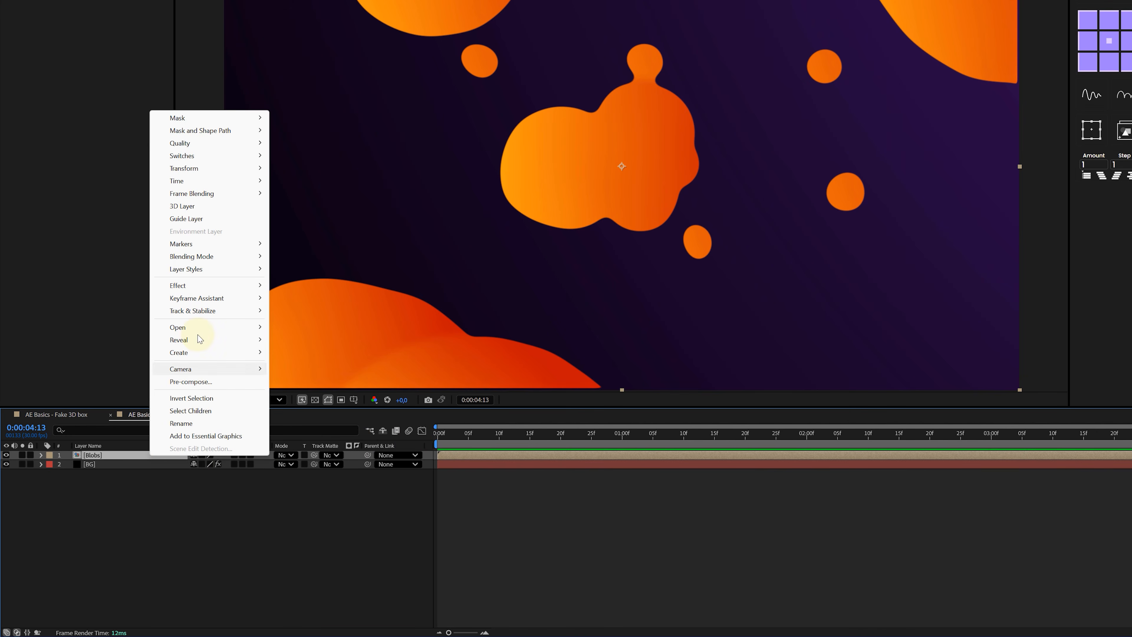
mouse_move(216, 270)
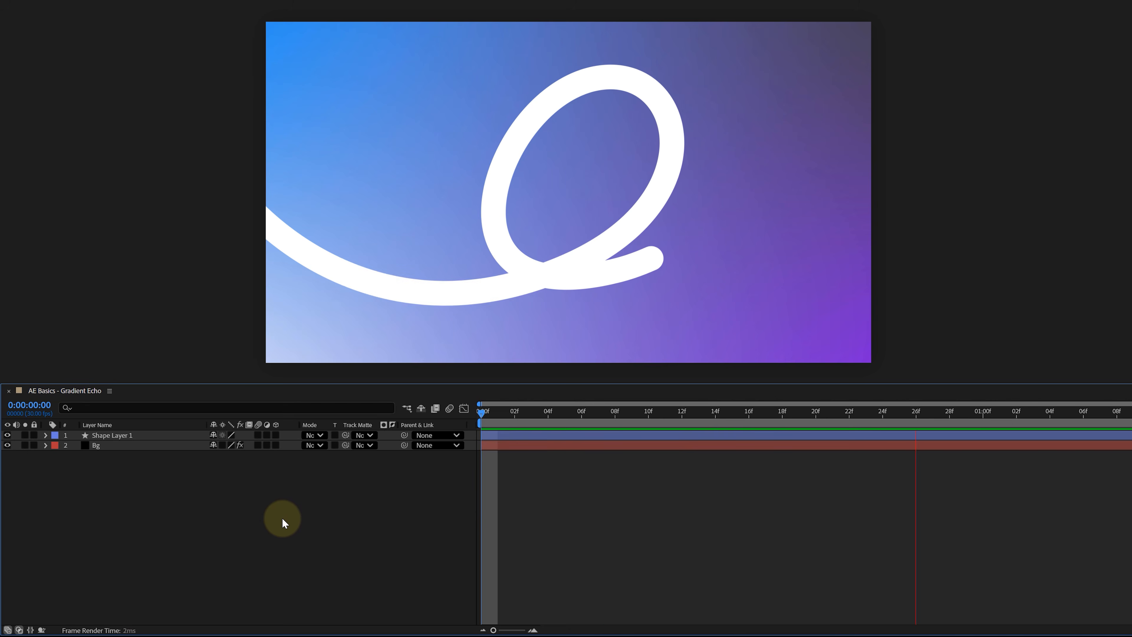
key("space")
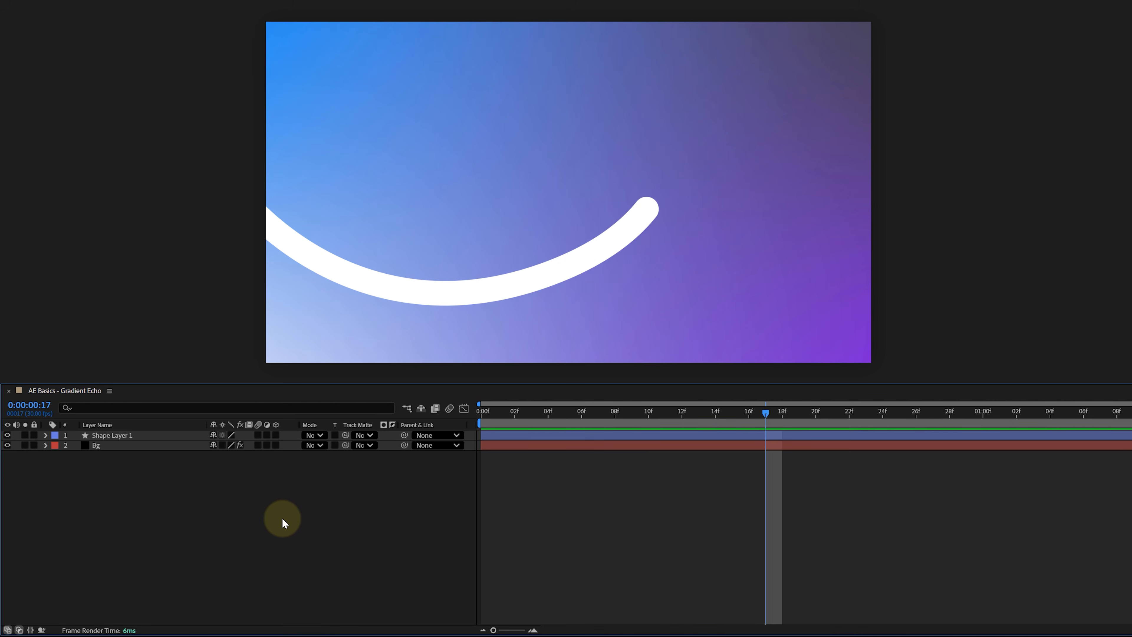
- Apply the Echo effect to the Echo trail layer
left_click(45, 435)
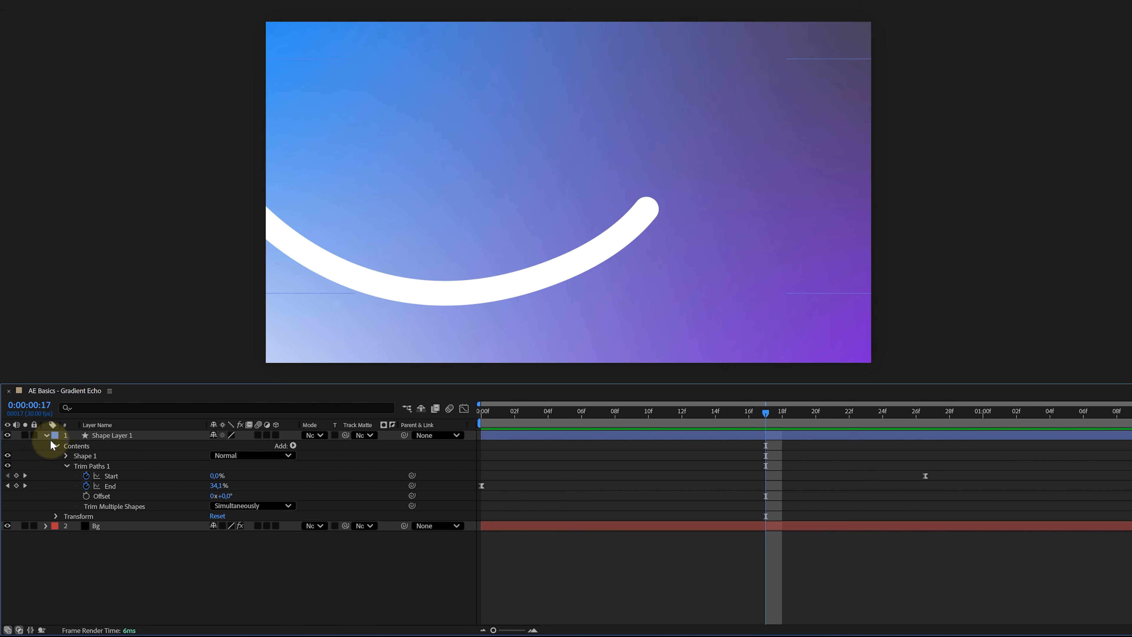
left_click(109, 466)
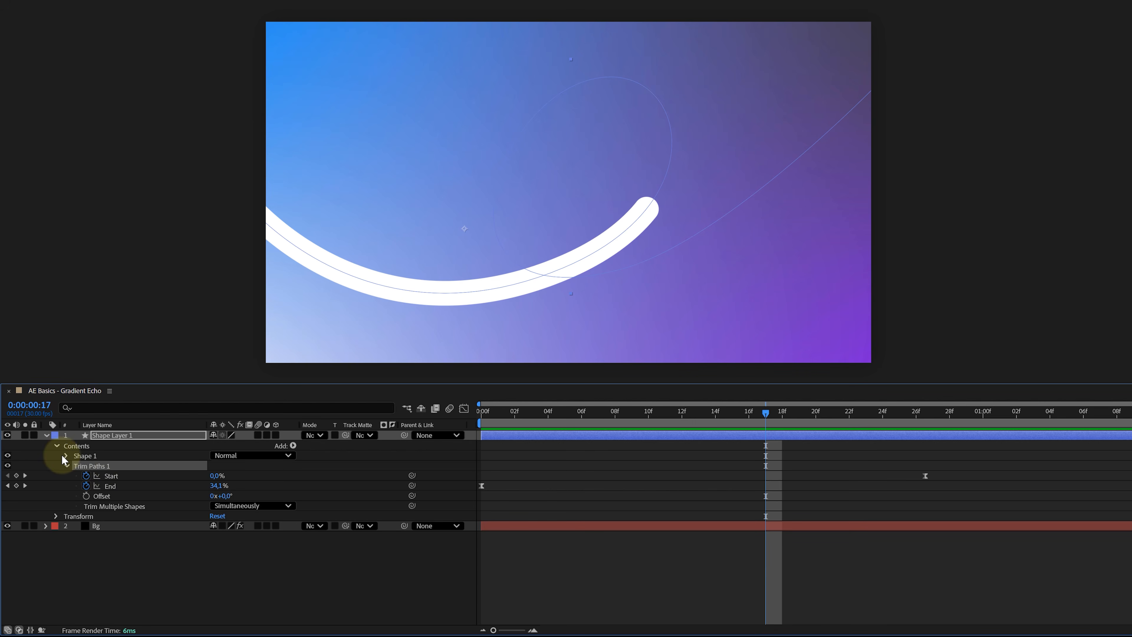
left_click(46, 435)
left_click(114, 437)
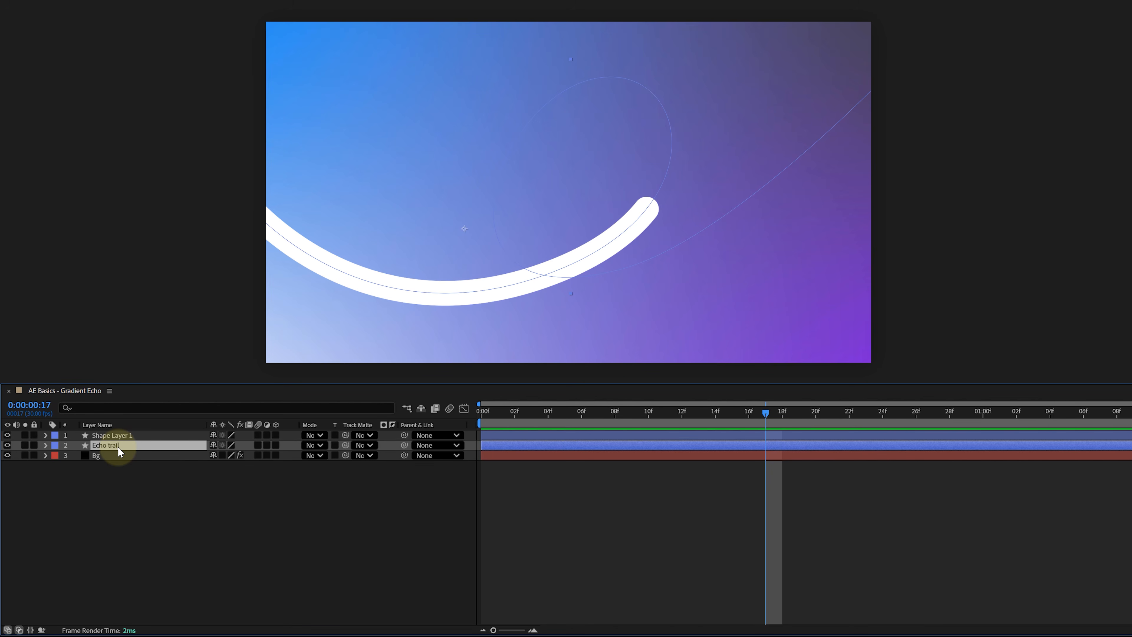
key("ctrl+space")
type("echo")
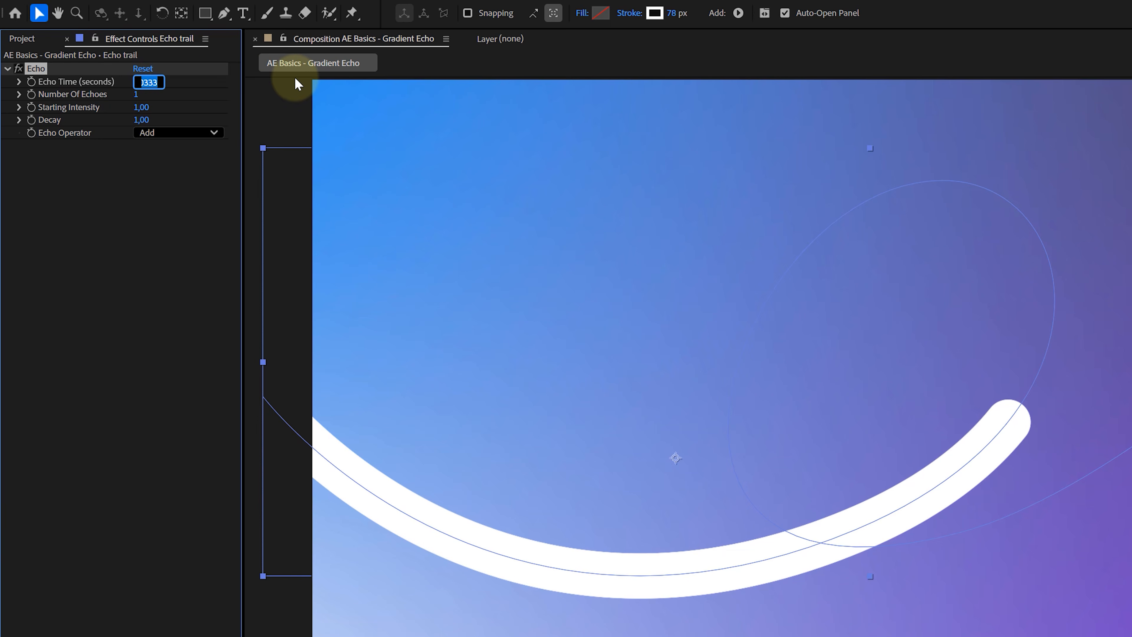
- Set the Echo Time to -0.006 seconds and the Number Of Echoes to 70
type("-0")
type(",006")
key("Tab")
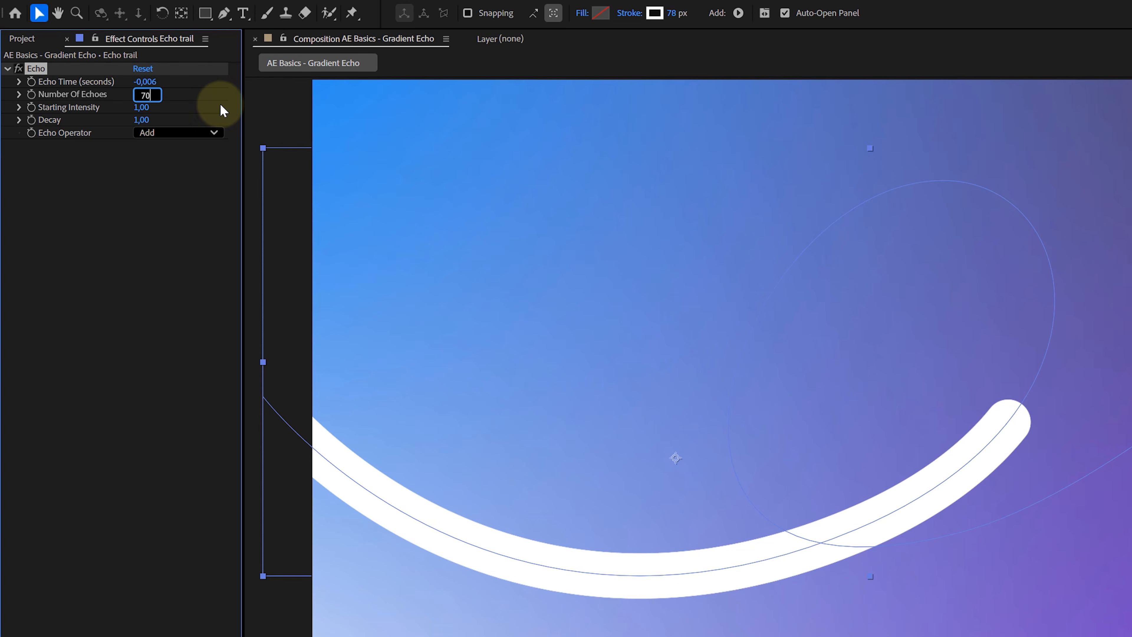
type("70")
left_click(145, 120)
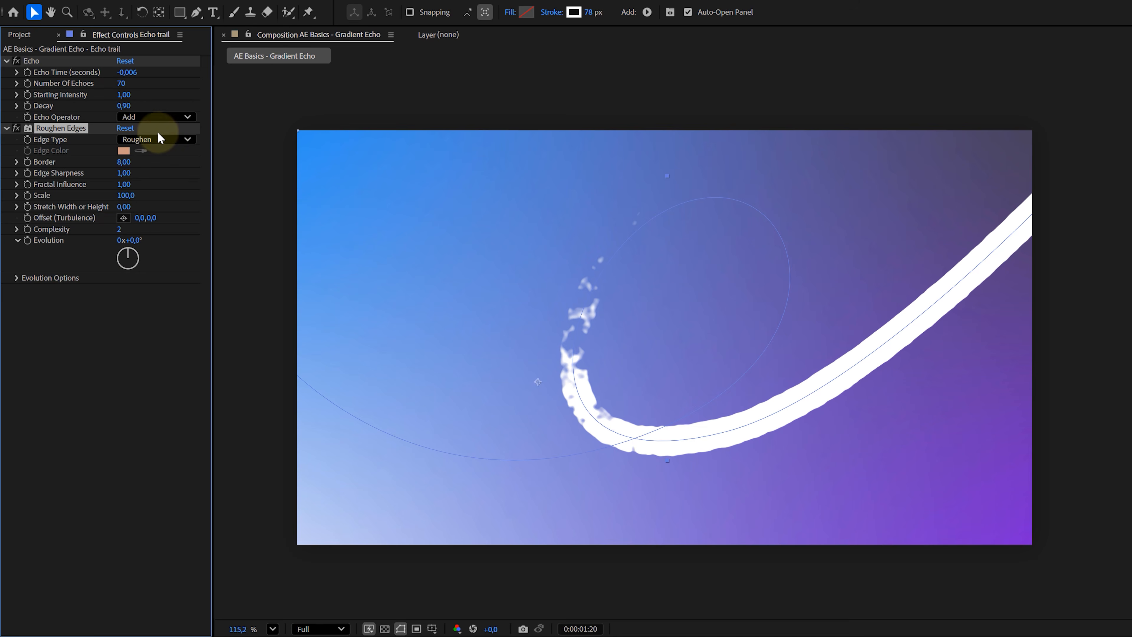
- Set Roughen Edges' Edge Type to Photocopy Color, Border to 5 and Scale to 10
left_click(157, 136)
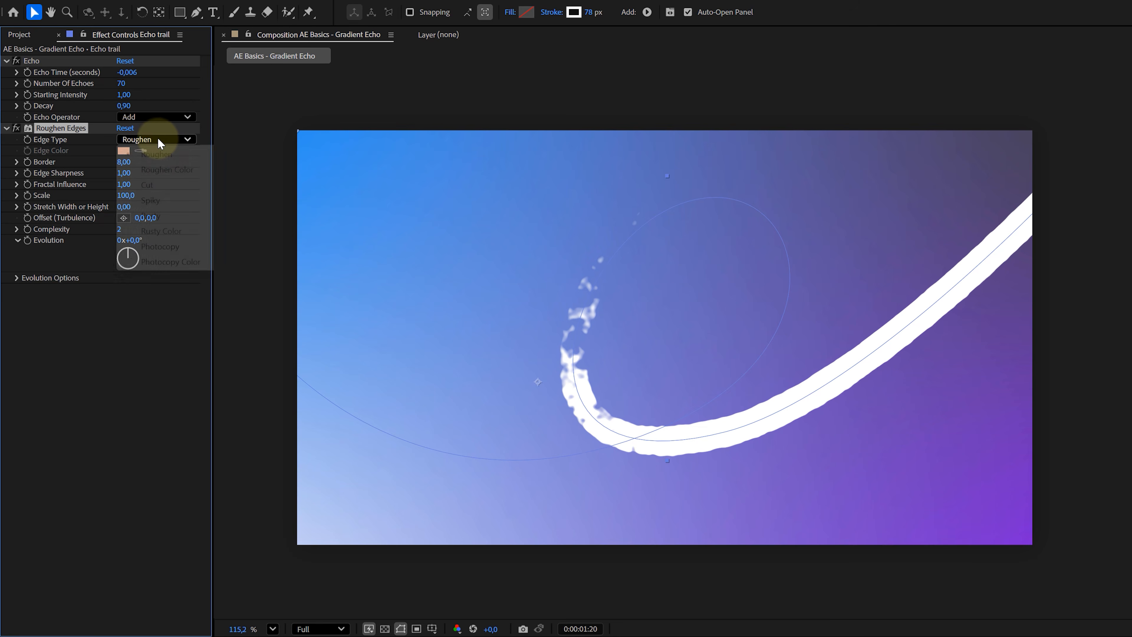
left_click(169, 262)
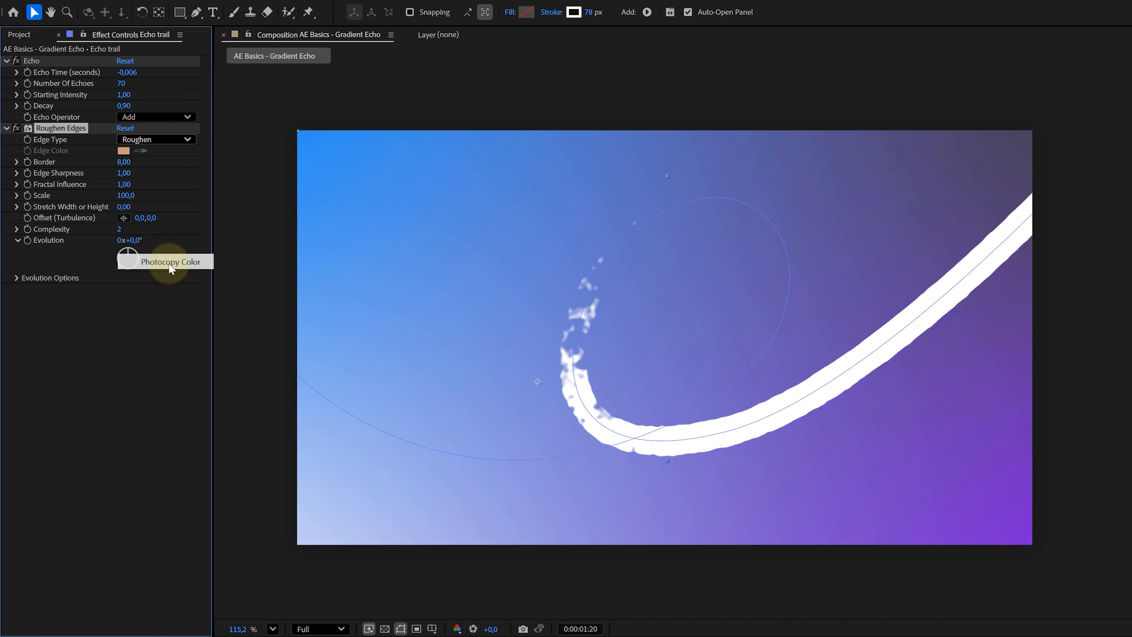
left_click(123, 162)
type("5")
key("Tab")
key("Tab")
key("Tab")
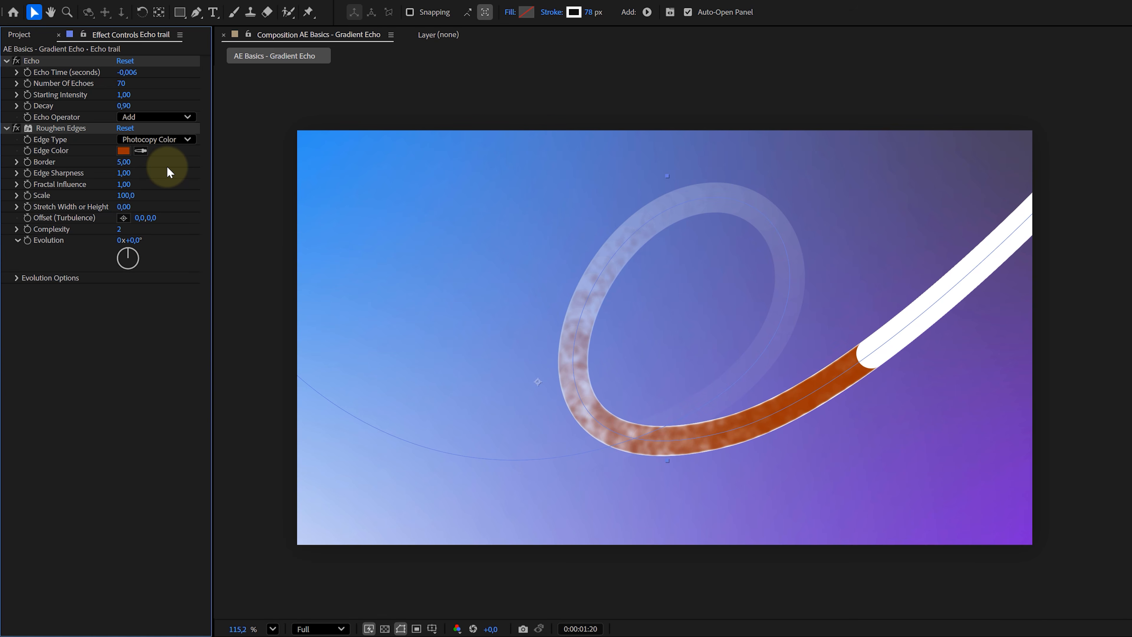
type("10")
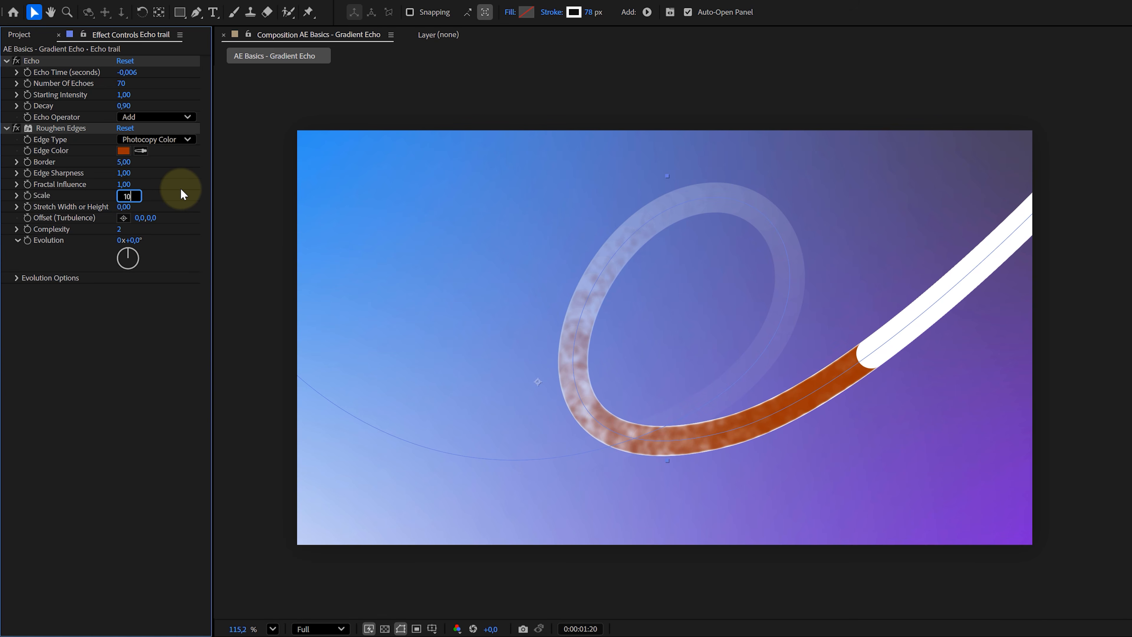
key("Return")
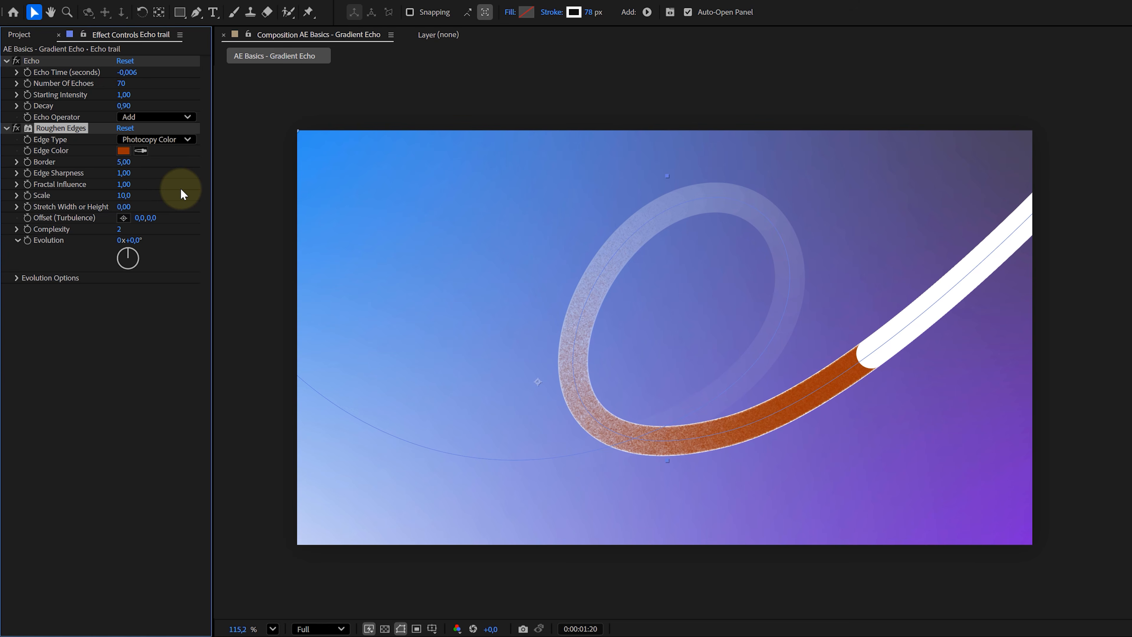
- Apply the 4-Color Gradient effect to the Echo trail layer
key("ctrl+space")
type("4")
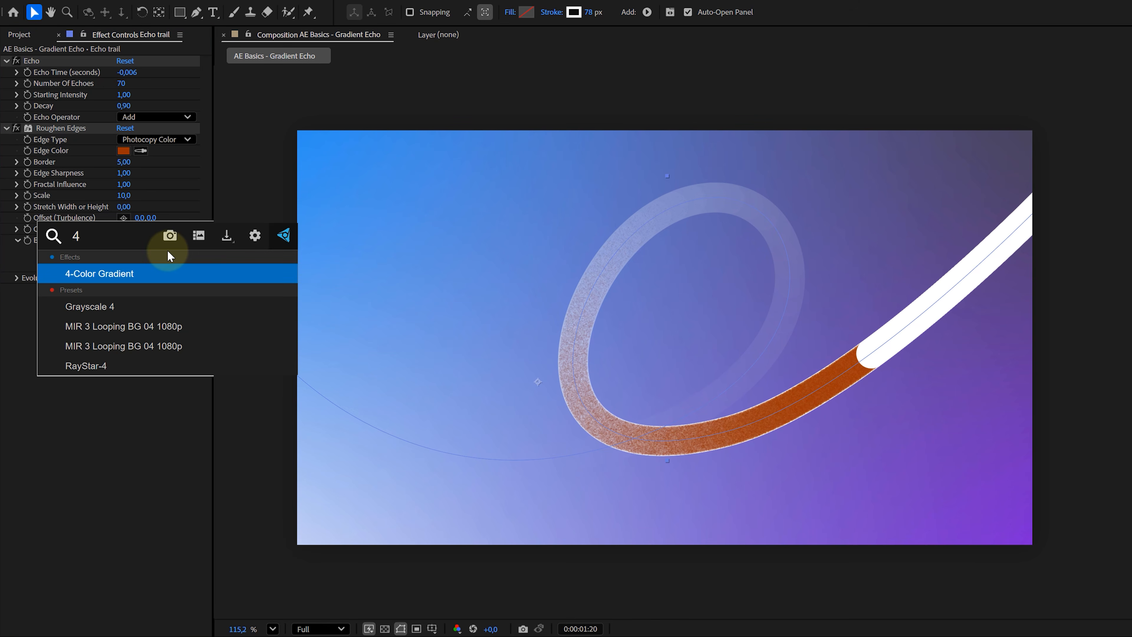
left_click(119, 273)
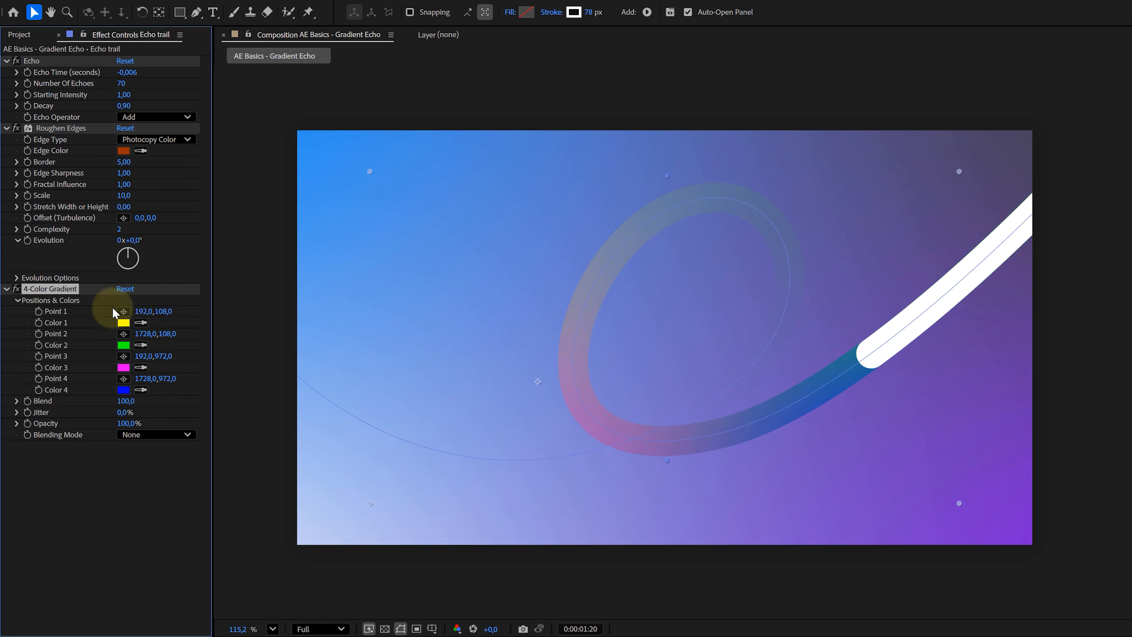
- Reposition the four gradient points to about 292,399, 1237,378, 302,955 and 1821,621
left_click(123, 311)
left_click(590, 226)
left_click(123, 333)
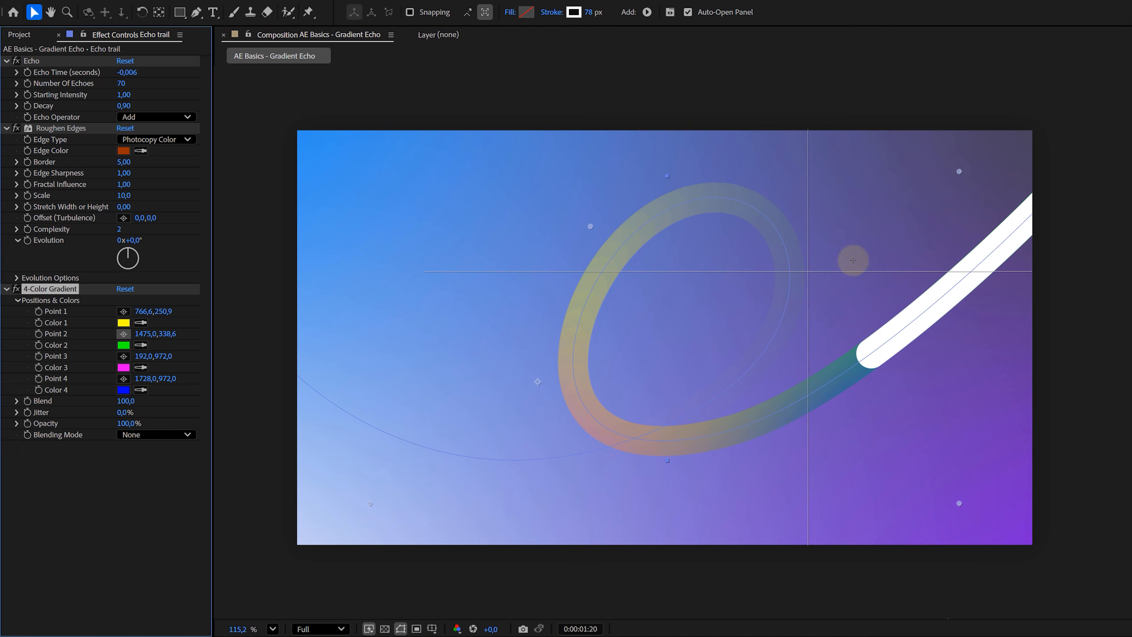
left_click(870, 257)
left_click(124, 311)
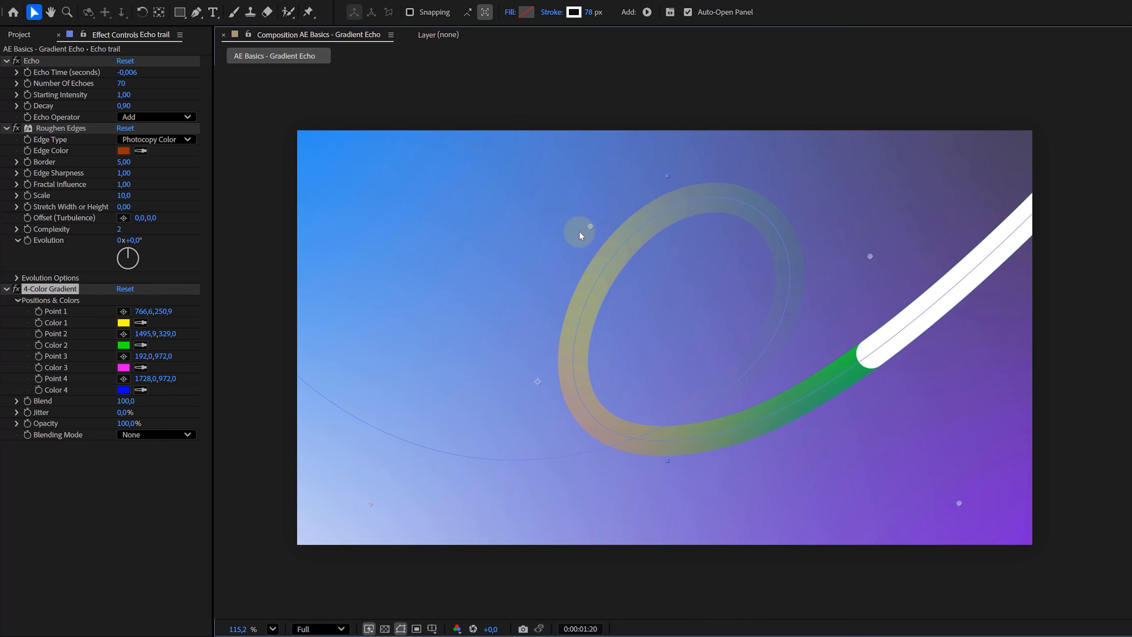
left_click(409, 283)
left_click_drag(869, 256, 770, 275)
left_click_drag(958, 501, 1020, 365)
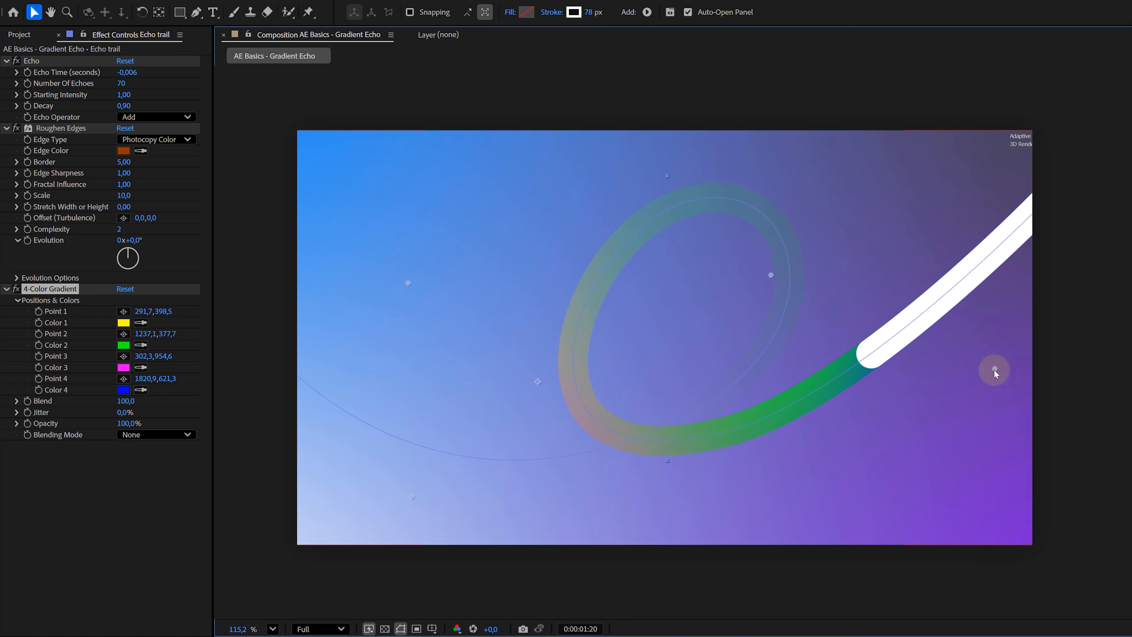
- Apply Curves to the Echo trail layer and pull the RGB curve's middle slightly down
key("ctrl+space")
type("curves")
key("Return")
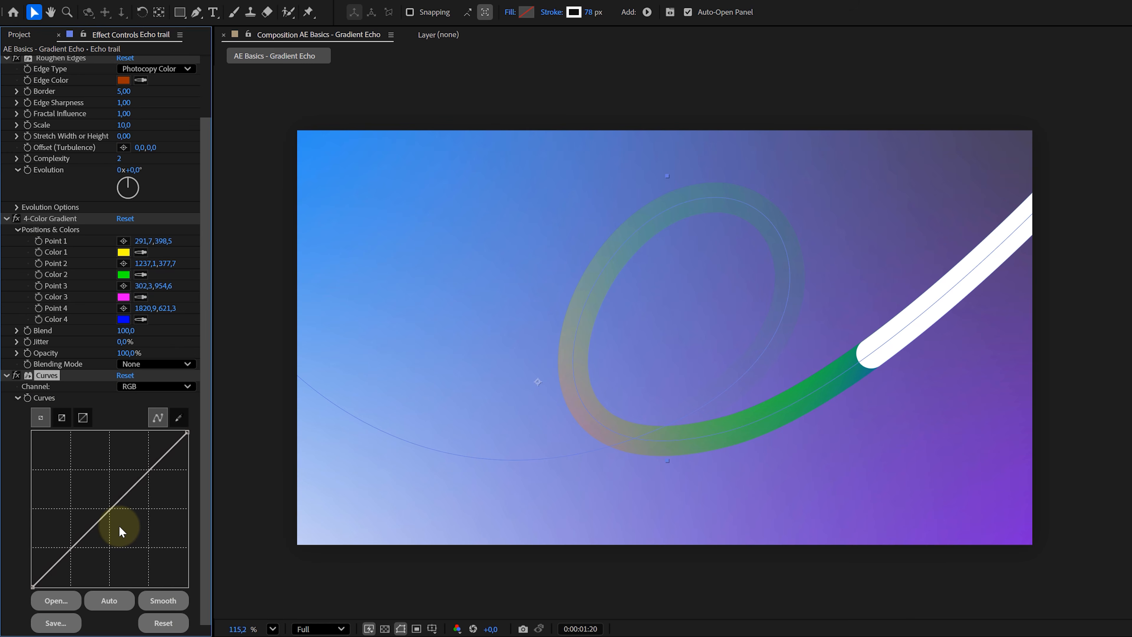
left_click_drag(111, 508, 120, 521)
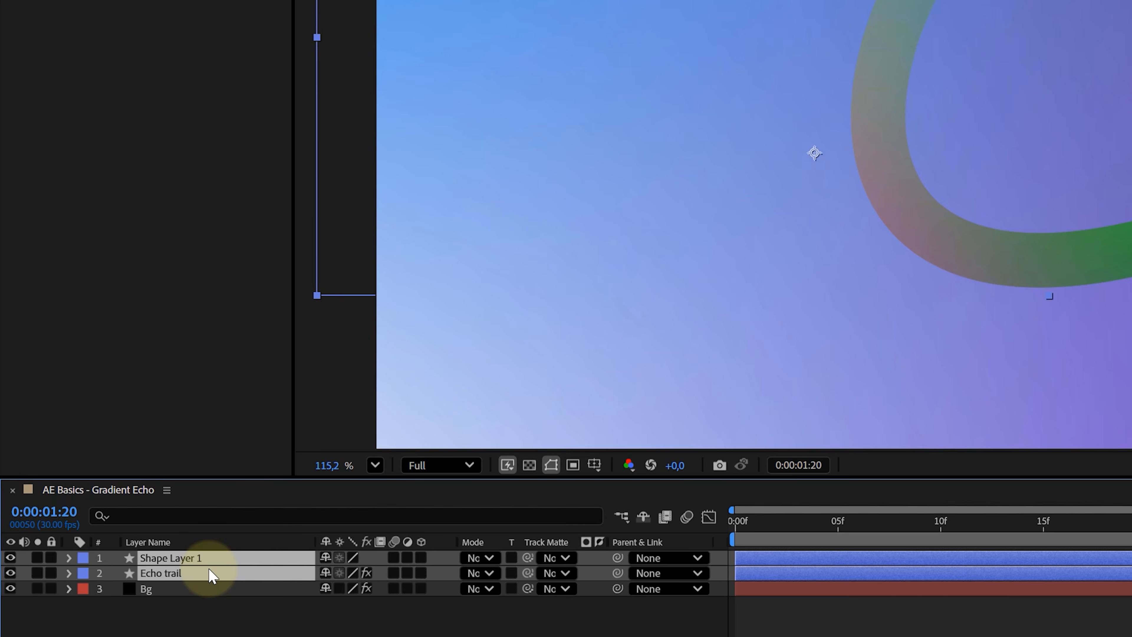
- Pre-compose the shape layer and the Echo trail layer
right_click(210, 575)
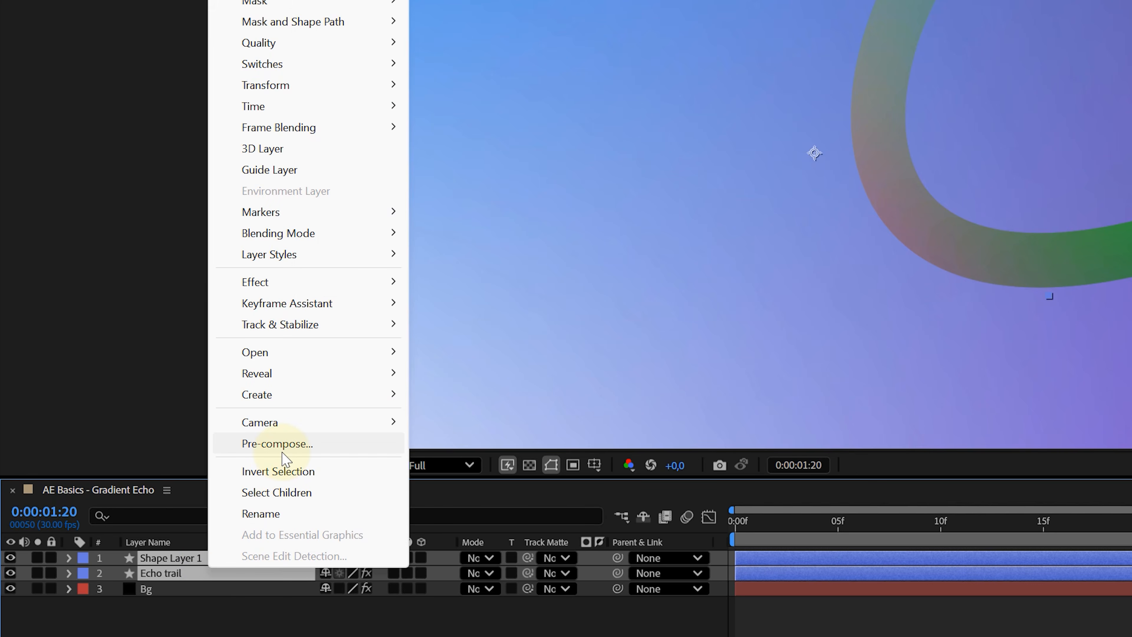